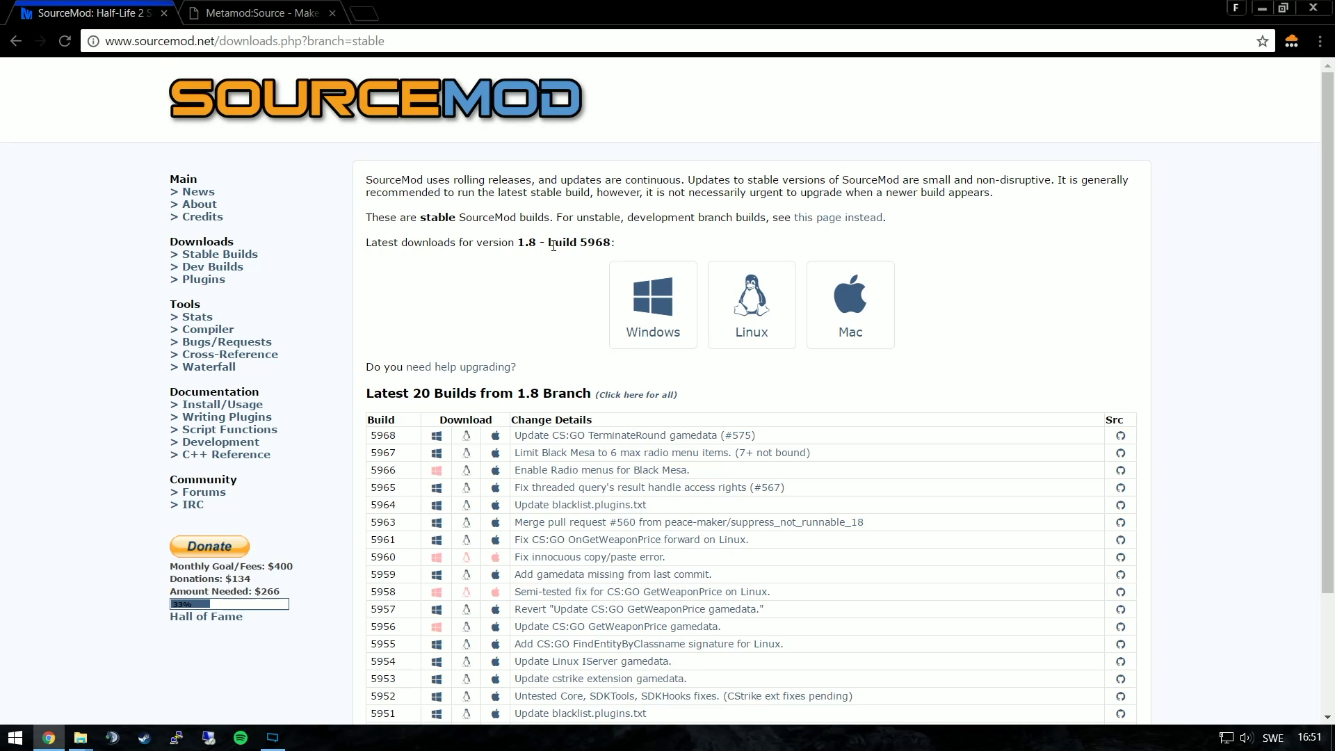
Download the SourceMod 1.8 build 5968 Windows zip into the DL folder
{"action": "left_click", "coordinate": [645, 317]}
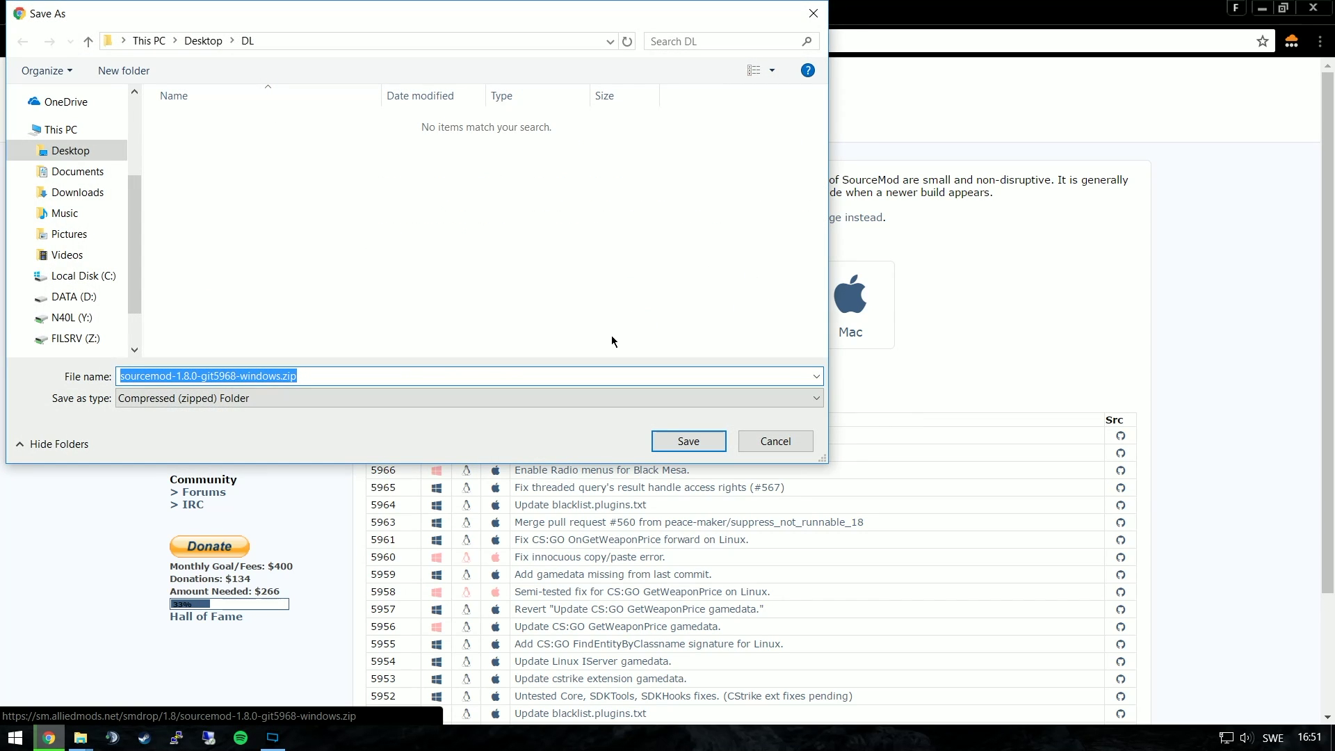
{"action": "left_click", "coordinate": [666, 445]}
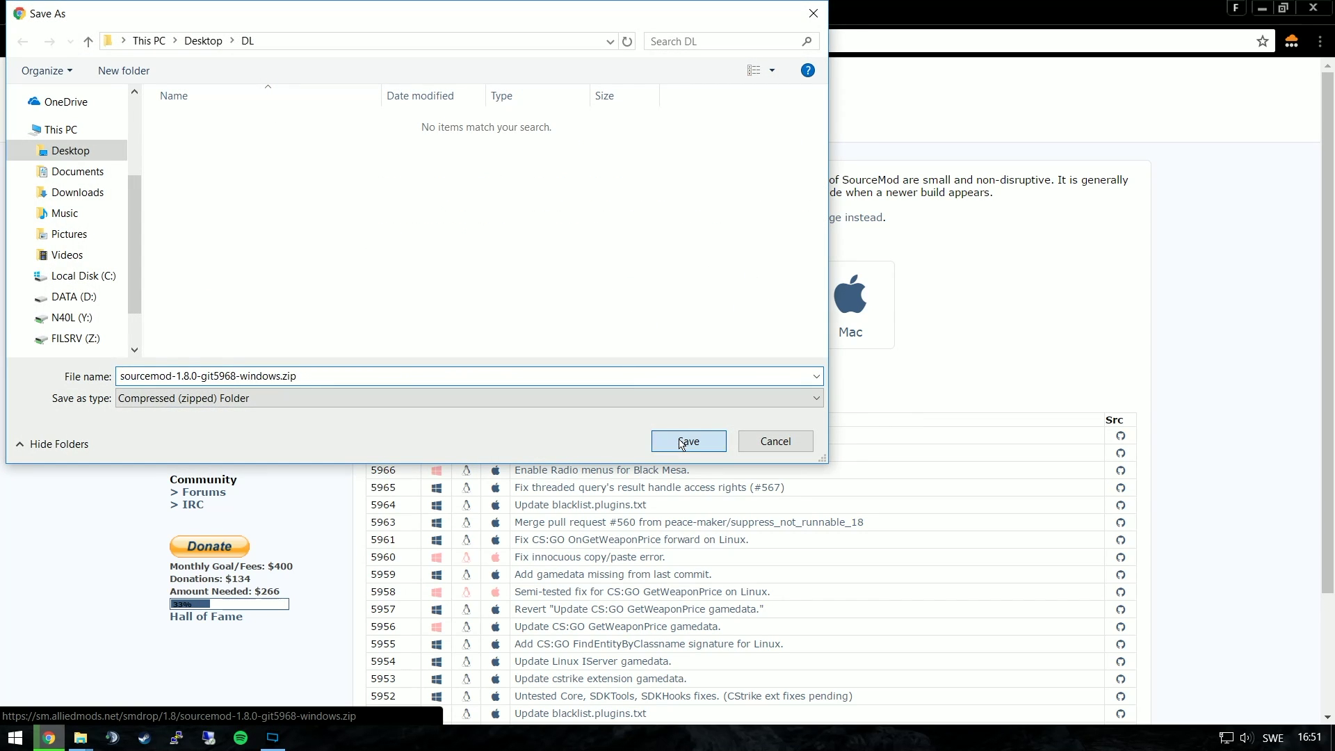
Save the Metamod:Source 1.10.6 Windows zip into DL from the Atlanta mirror
{"action": "key", "text": "ctrl+Tab"}
{"action": "left_click", "coordinate": [97, 169]}
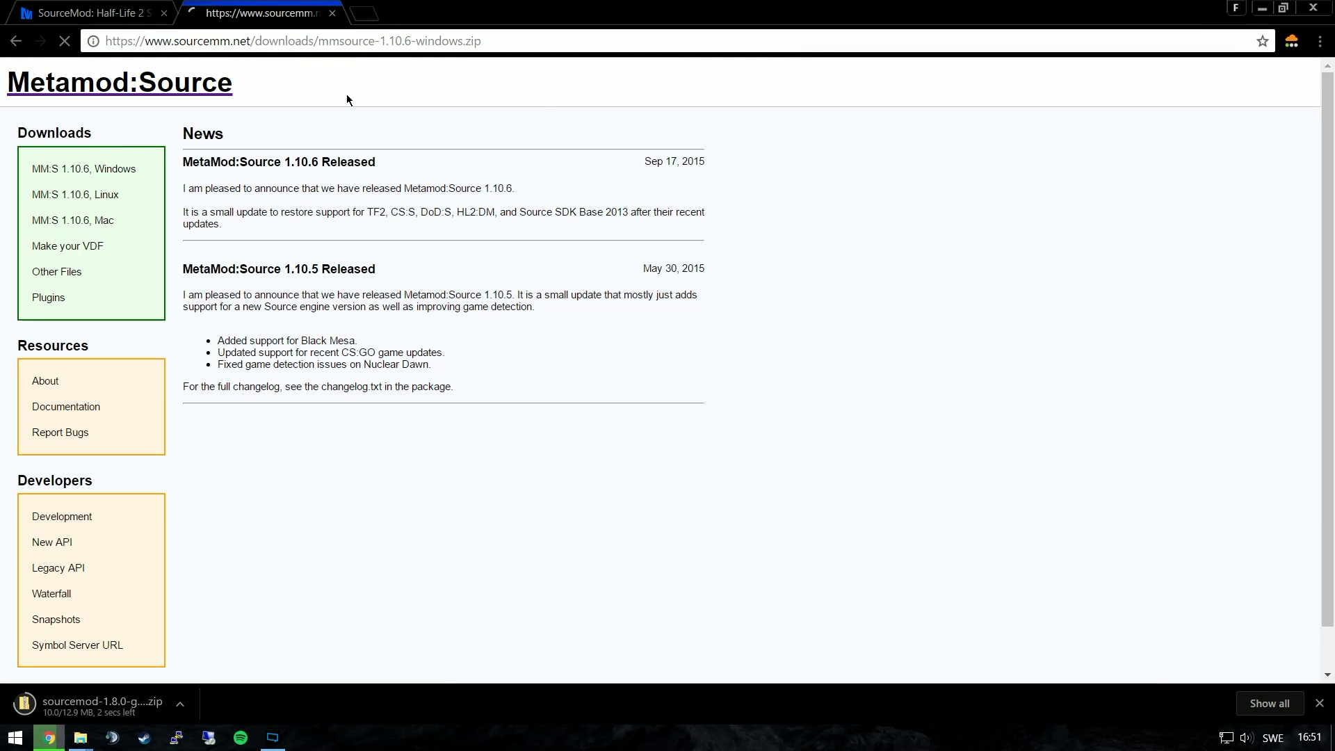
{"action": "left_click", "coordinate": [363, 234]}
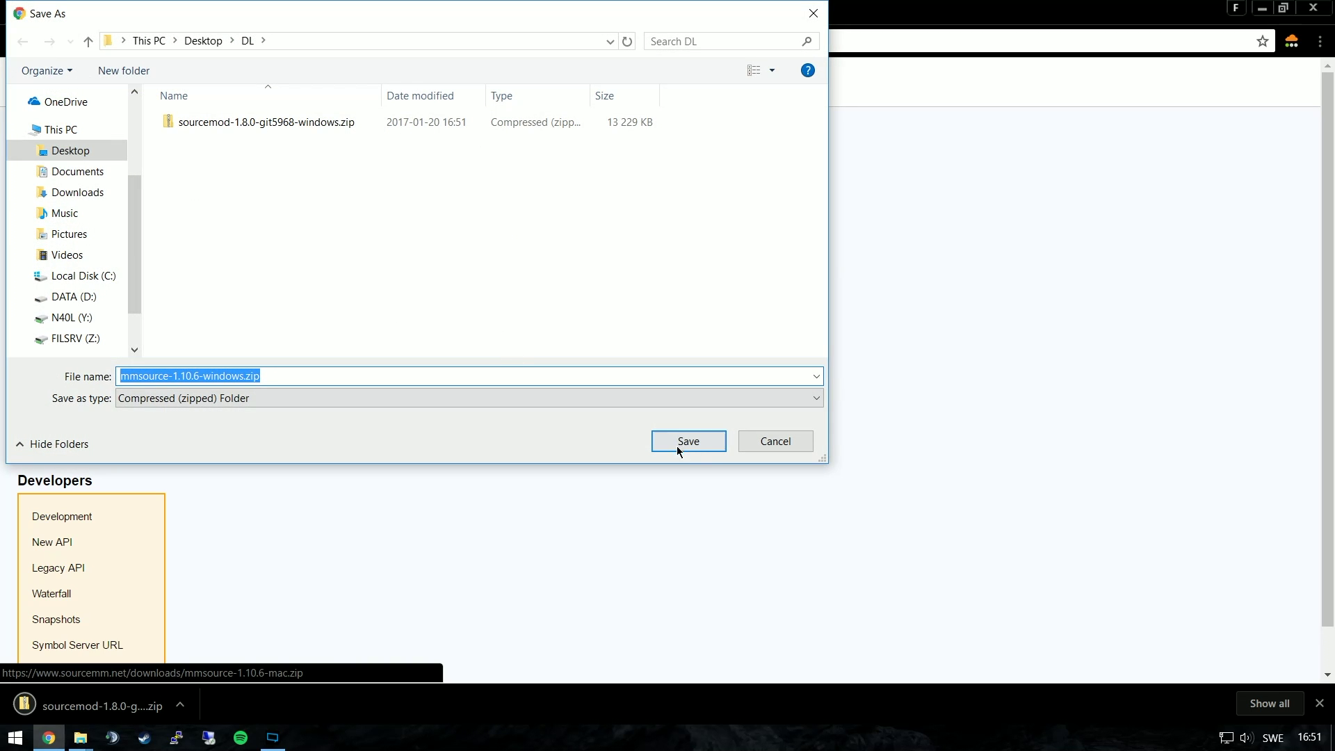
{"action": "left_click", "coordinate": [681, 442]}
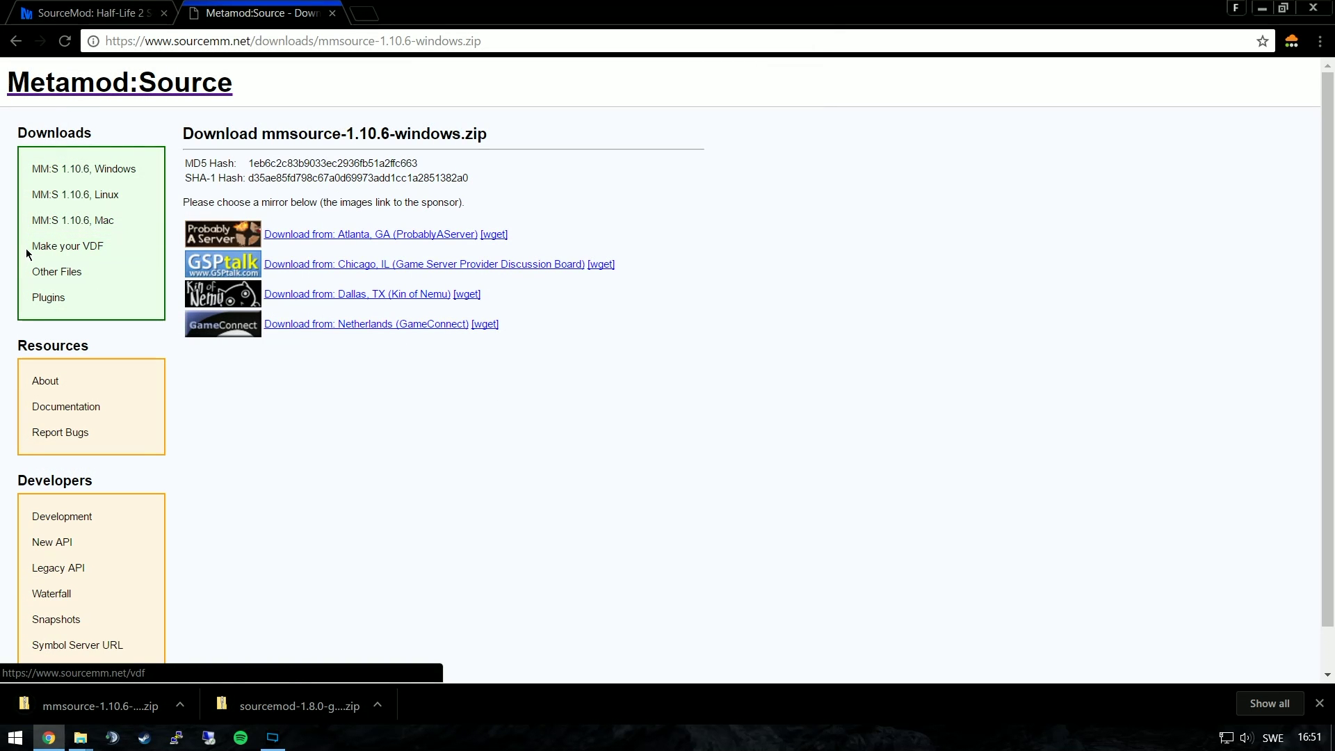
Generate a metamod.vdf for Counter-Strike: Global Offensive and save it into DL
{"action": "left_click", "coordinate": [88, 256]}
{"action": "left_click", "coordinate": [331, 180]}
{"action": "left_click", "coordinate": [329, 247]}
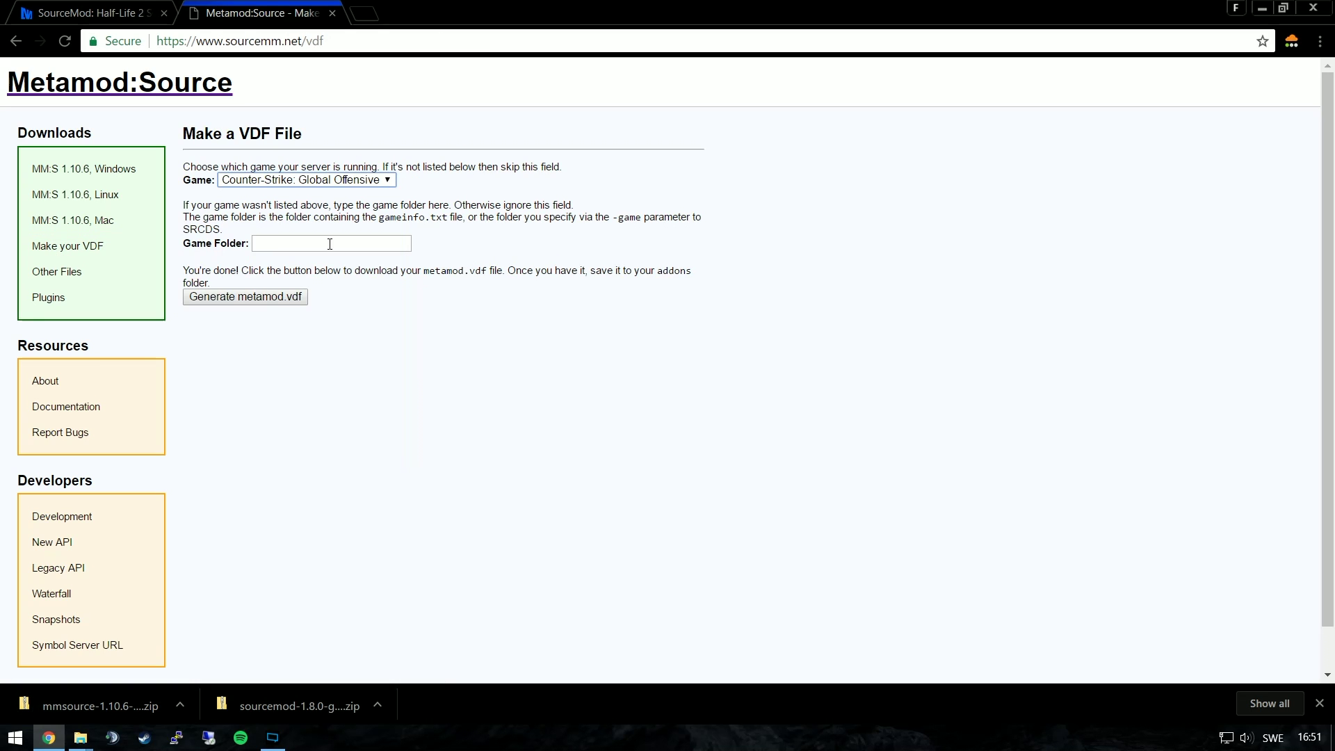
{"action": "left_click", "coordinate": [277, 298]}
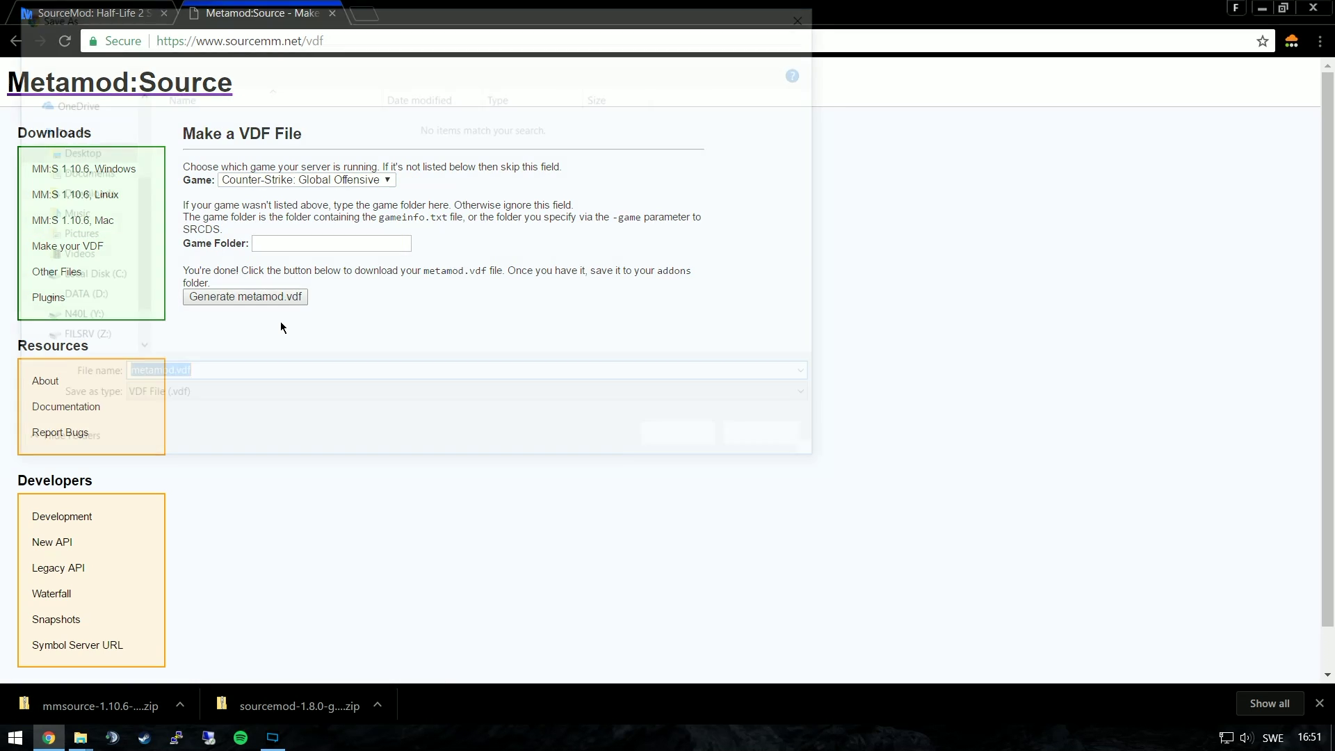
{"action": "key", "text": "Return"}
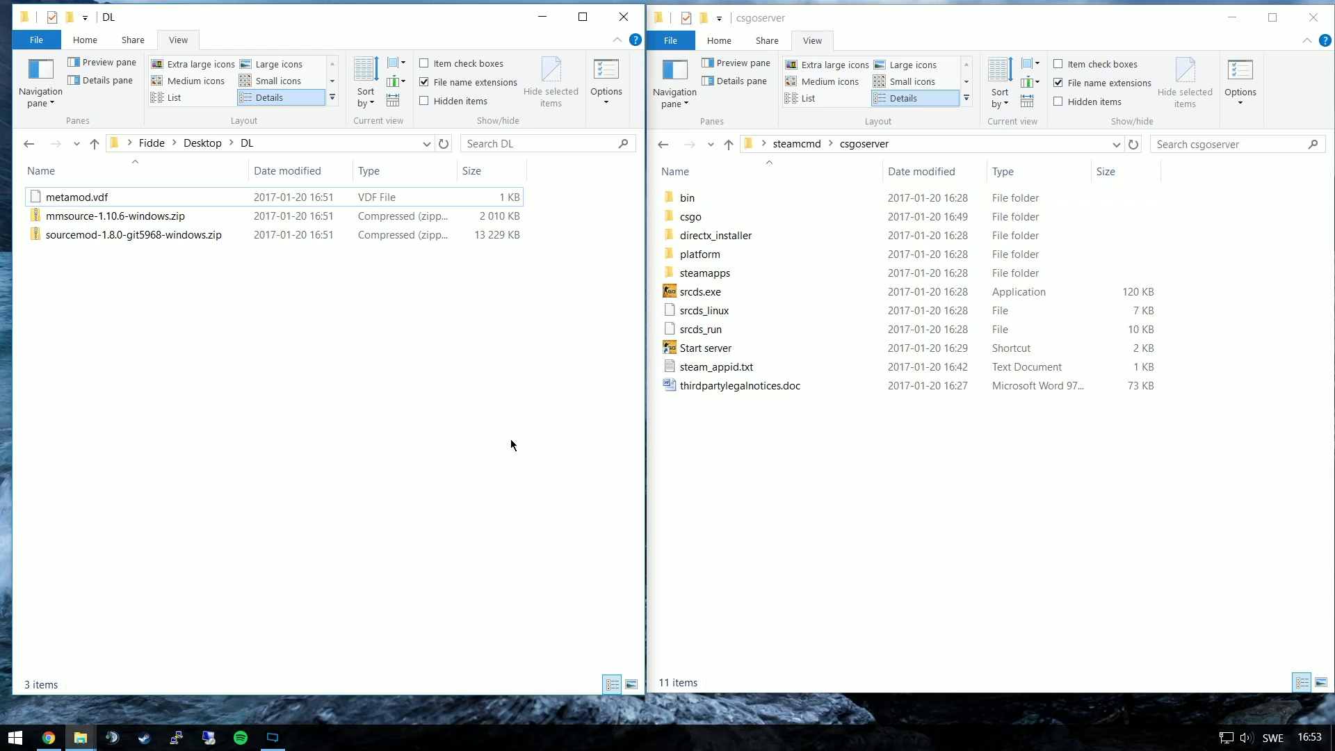
Extract the mmsource-1.10.6 and sourcemod-1.8.0-git5968 Windows zips into their own folders
{"action": "right_click", "coordinate": [162, 211]}
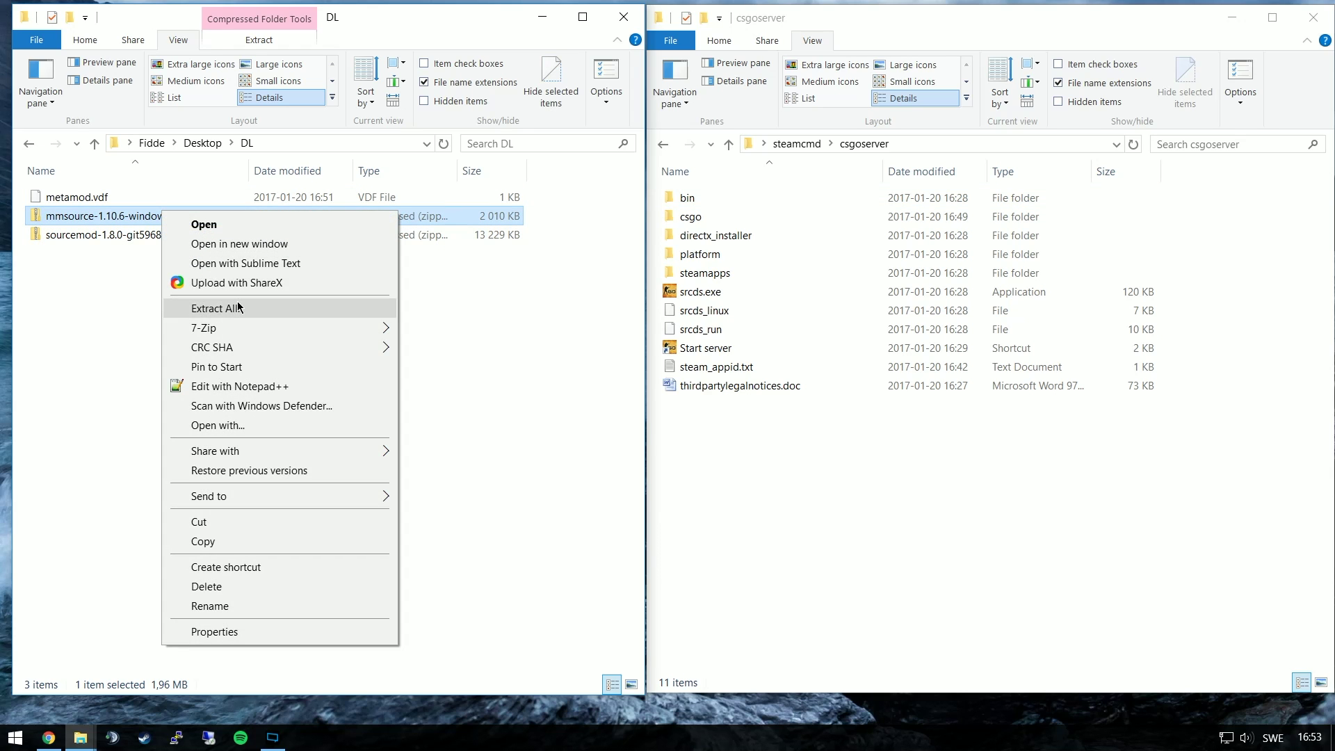
{"action": "left_click", "coordinate": [209, 308]}
{"action": "left_click", "coordinate": [803, 548]}
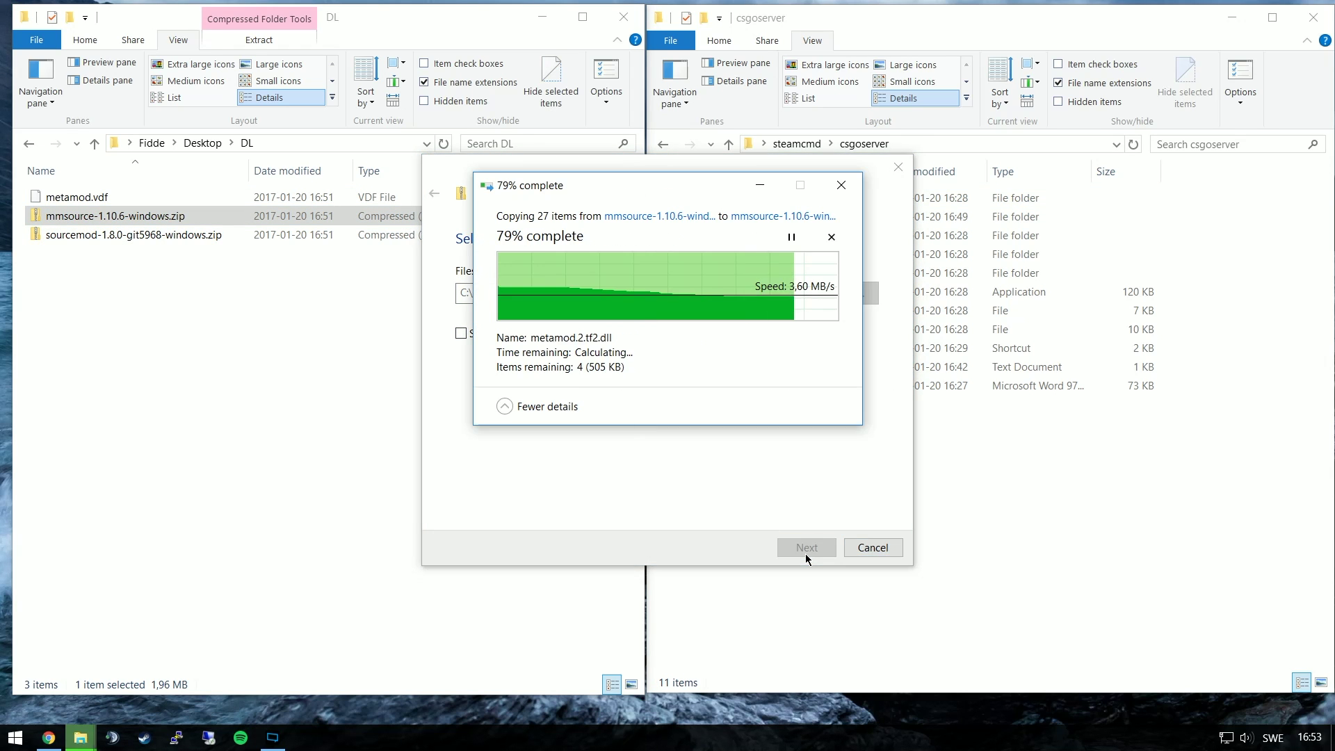
{"action": "right_click", "coordinate": [311, 240]}
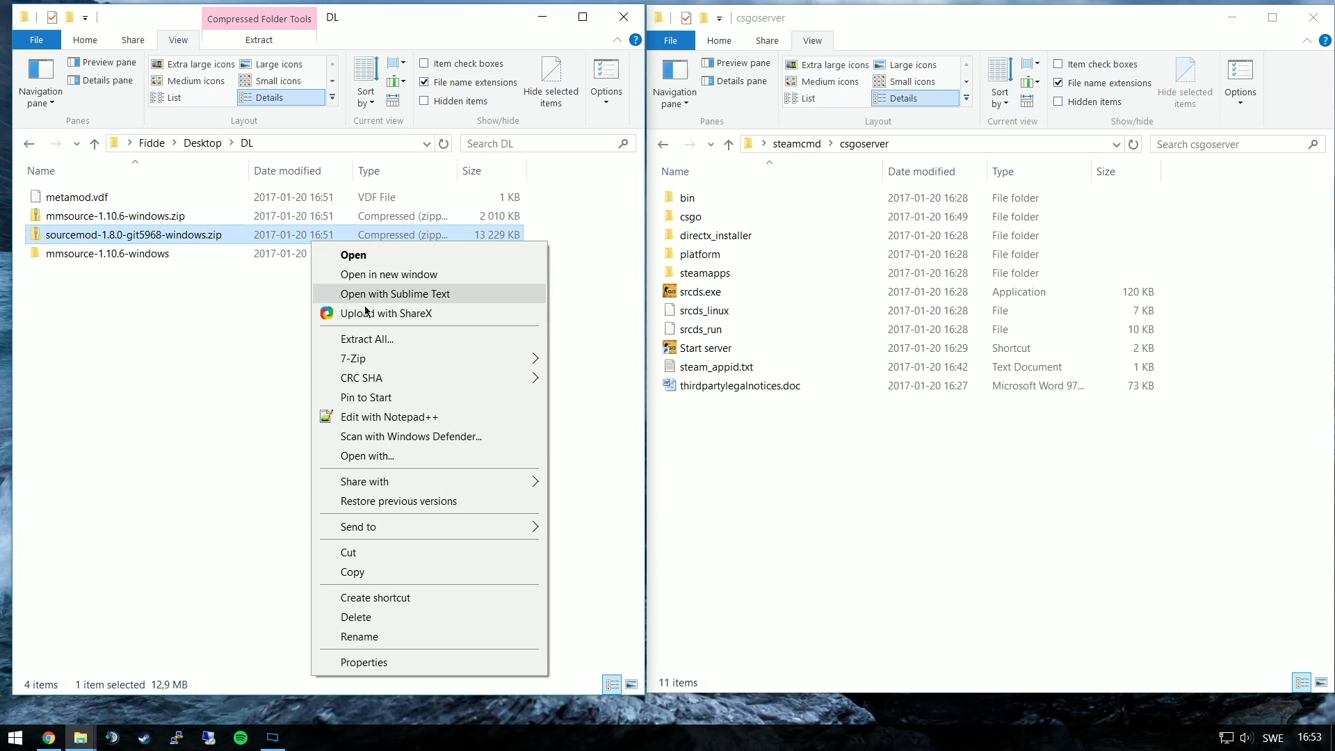
{"action": "left_click", "coordinate": [356, 338]}
{"action": "key", "text": "Return"}
Delete both downloaded zip archives from DL
{"action": "left_click_drag", "start_coordinate": [412, 366], "coordinate": [352, 249]}
{"action": "left_click", "coordinate": [424, 386]}
{"action": "left_click_drag", "start_coordinate": [548, 357], "coordinate": [507, 311]}
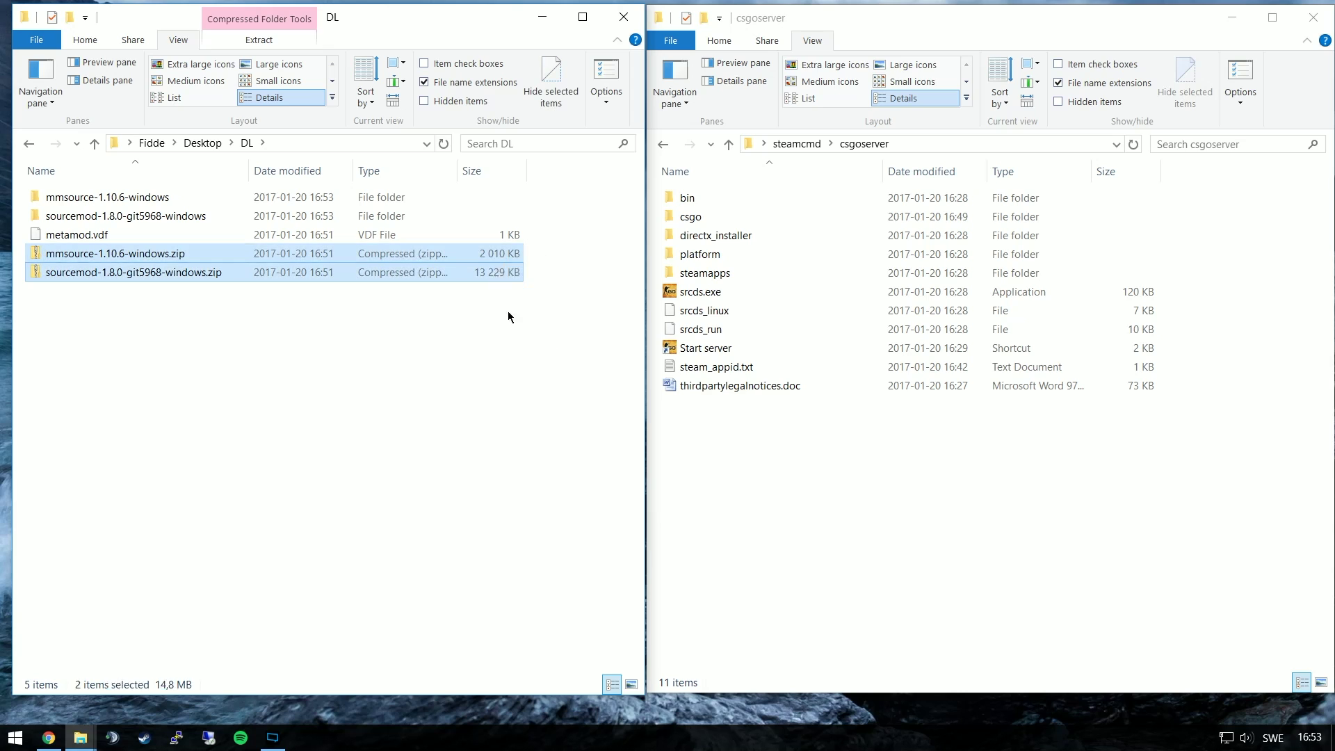
{"action": "key", "text": "Delete"}
Move the Metamod addons folder into the server's csgo folder and delete the emptied mmsource folder
{"action": "double_click", "coordinate": [772, 216]}
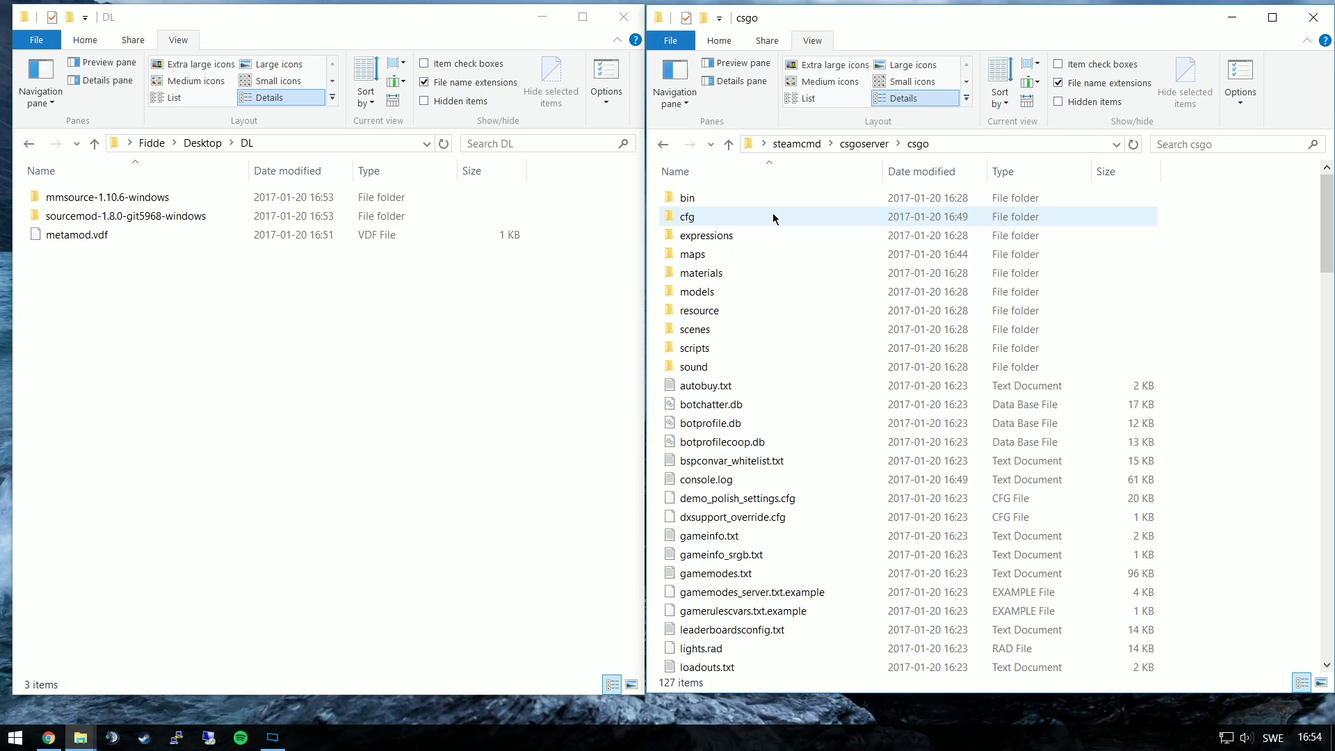
{"action": "double_click", "coordinate": [373, 199]}
{"action": "left_click_drag", "start_coordinate": [80, 200], "coordinate": [1228, 283]}
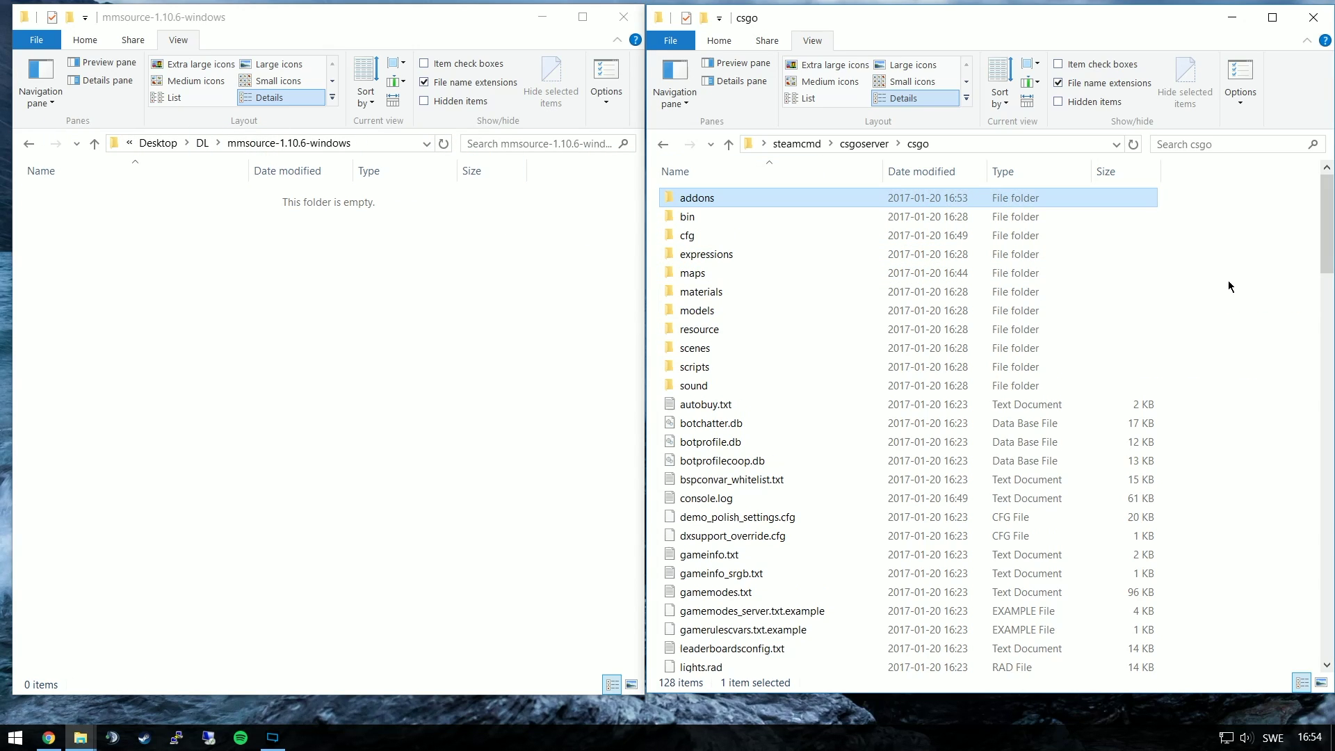
{"action": "left_click", "coordinate": [29, 143]}
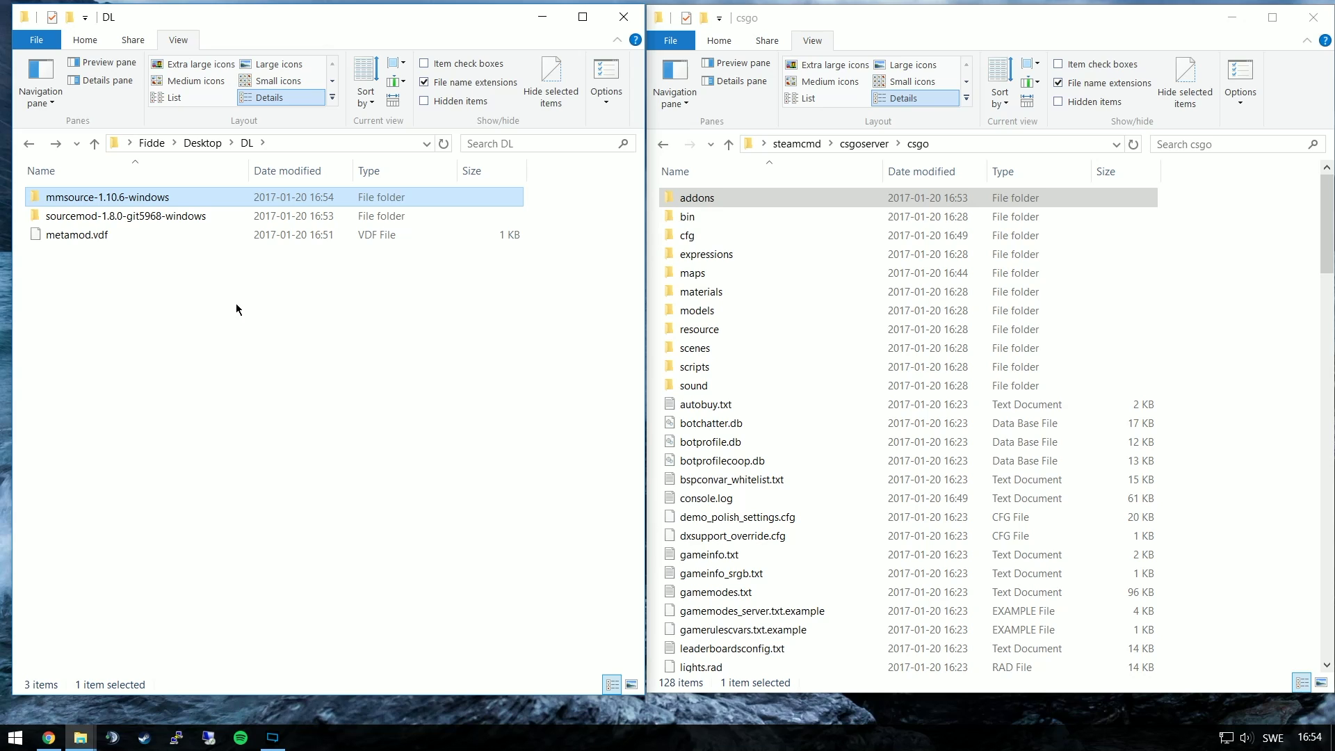
{"action": "key", "text": "Delete"}
Move SourceMod's addons and cfg folders into csgo and delete the emptied SourceMod folder
{"action": "double_click", "coordinate": [239, 201]}
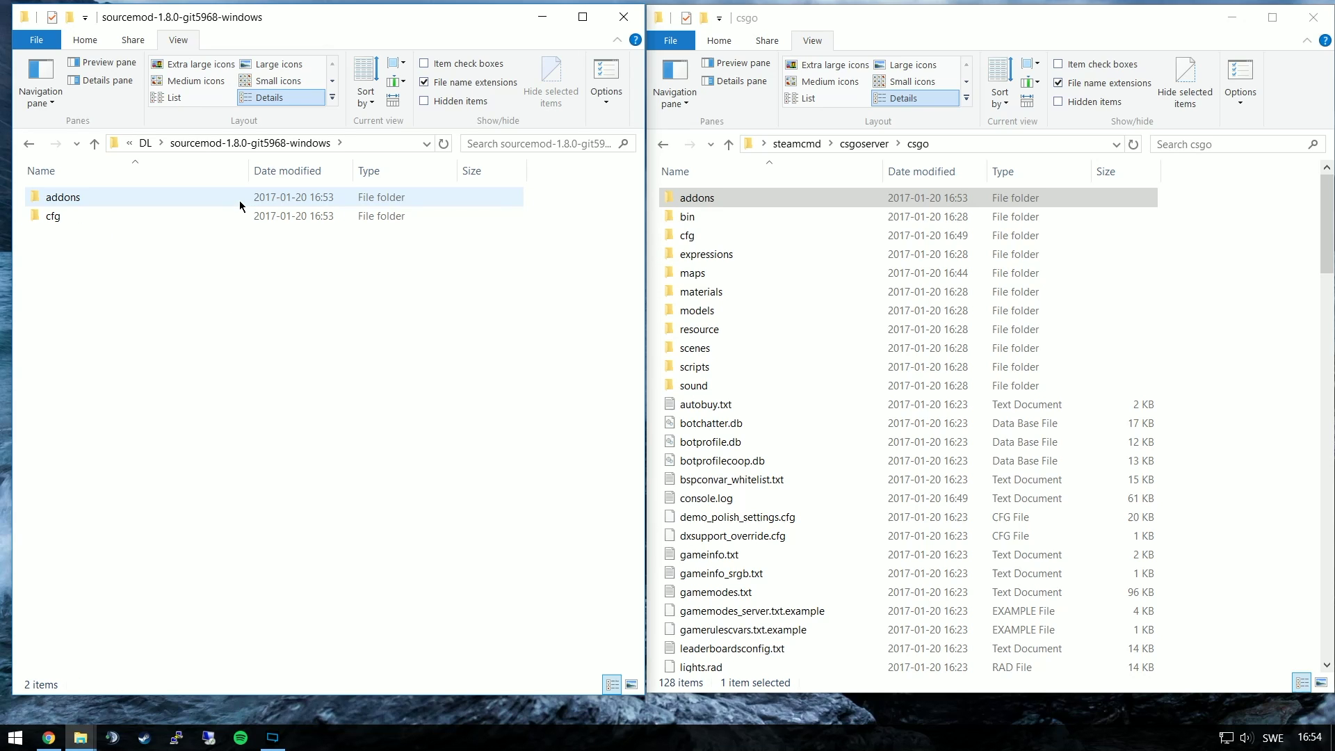
{"action": "key", "text": "ctrl+a"}
{"action": "left_click_drag", "start_coordinate": [158, 221], "coordinate": [1167, 316]}
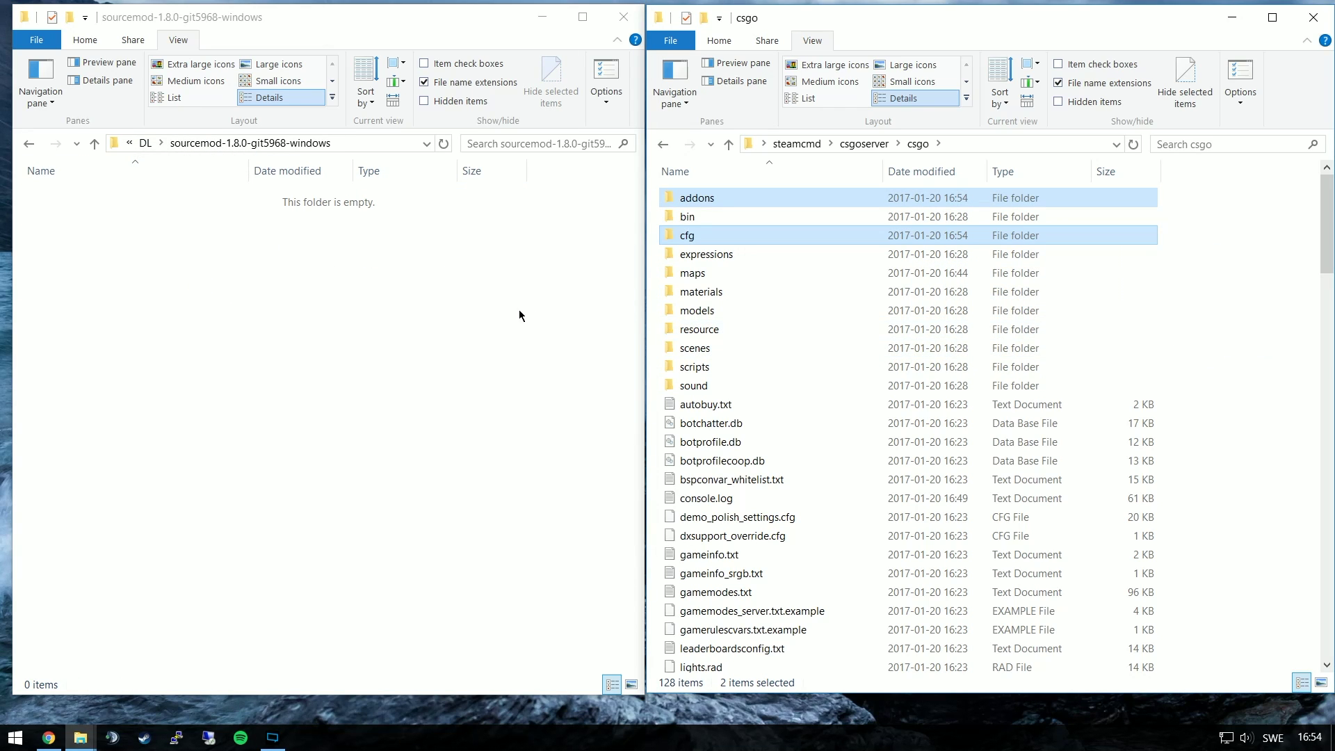
{"action": "left_click", "coordinate": [145, 142]}
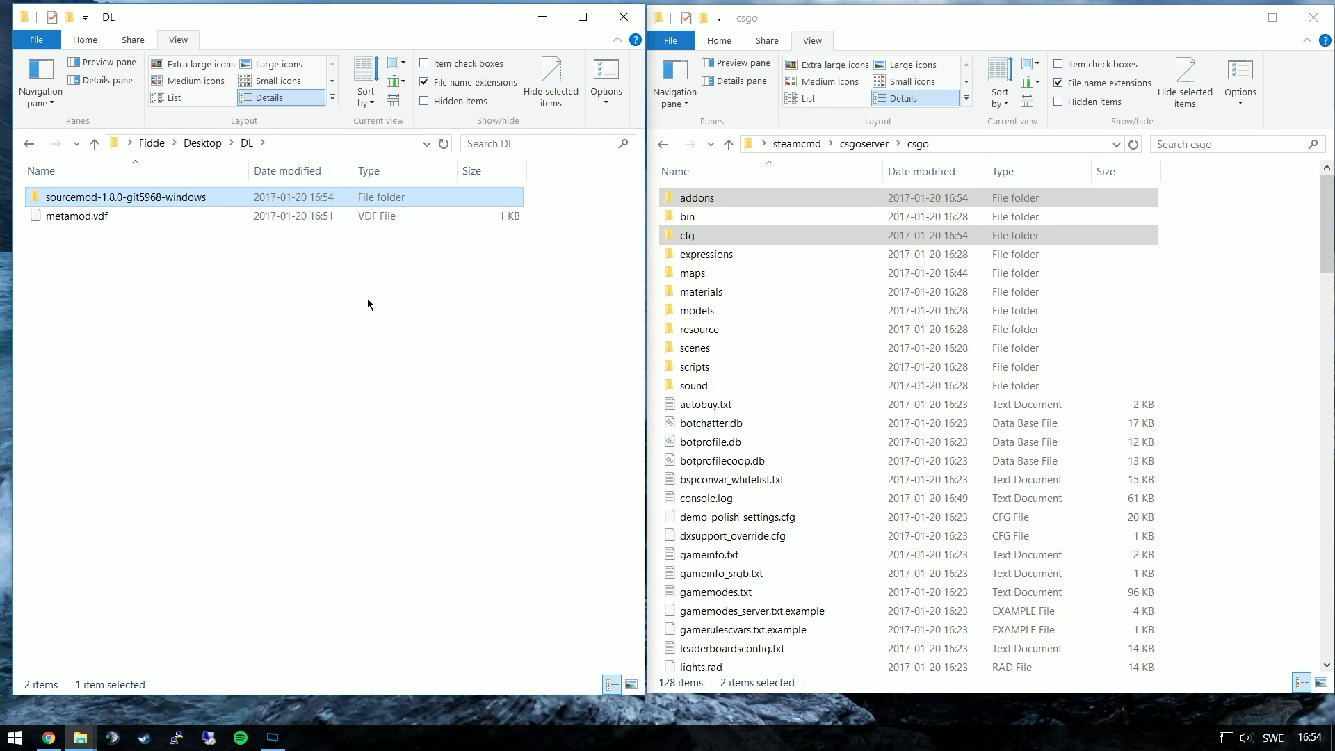
{"action": "key", "text": "Delete"}
Move metamod.vdf into csgo\addons, replacing the existing file
{"action": "left_click", "coordinate": [747, 198]}
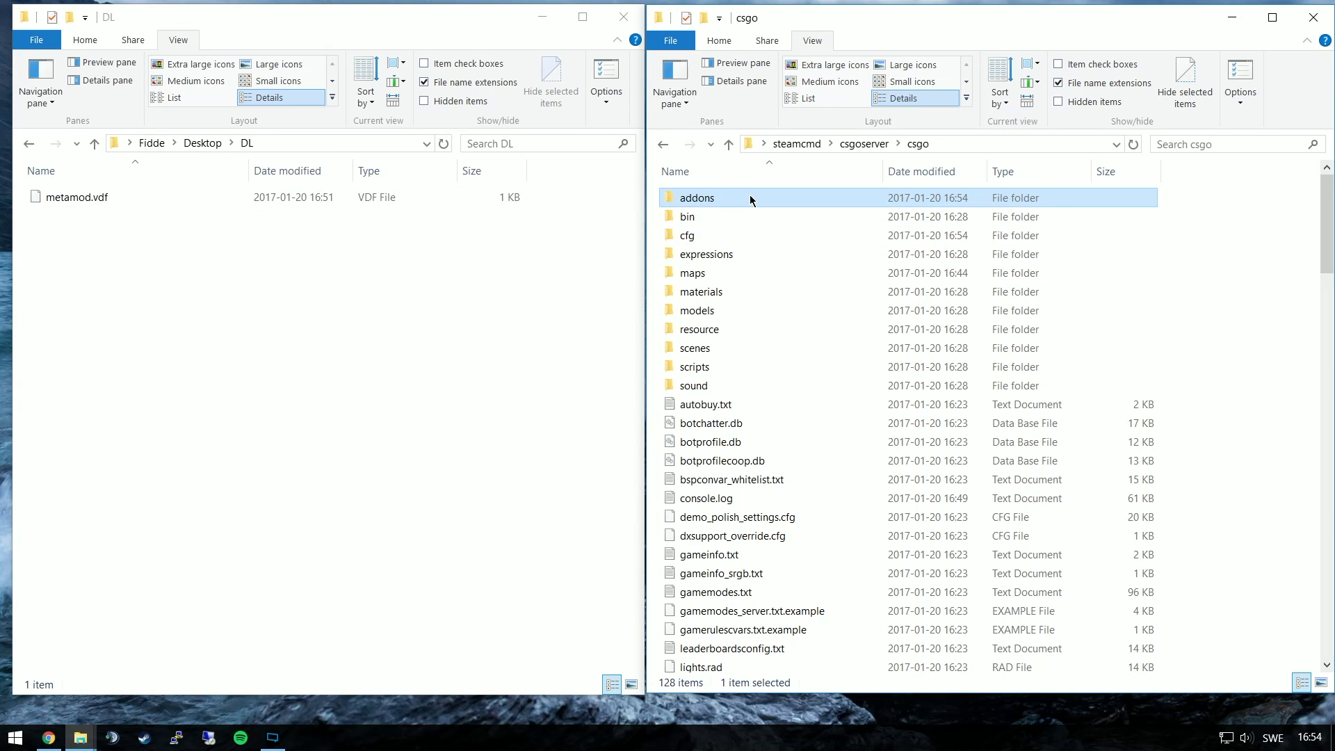
{"action": "double_click", "coordinate": [717, 201]}
{"action": "left_click_drag", "start_coordinate": [62, 198], "coordinate": [757, 333]}
{"action": "left_click", "coordinate": [703, 280]}
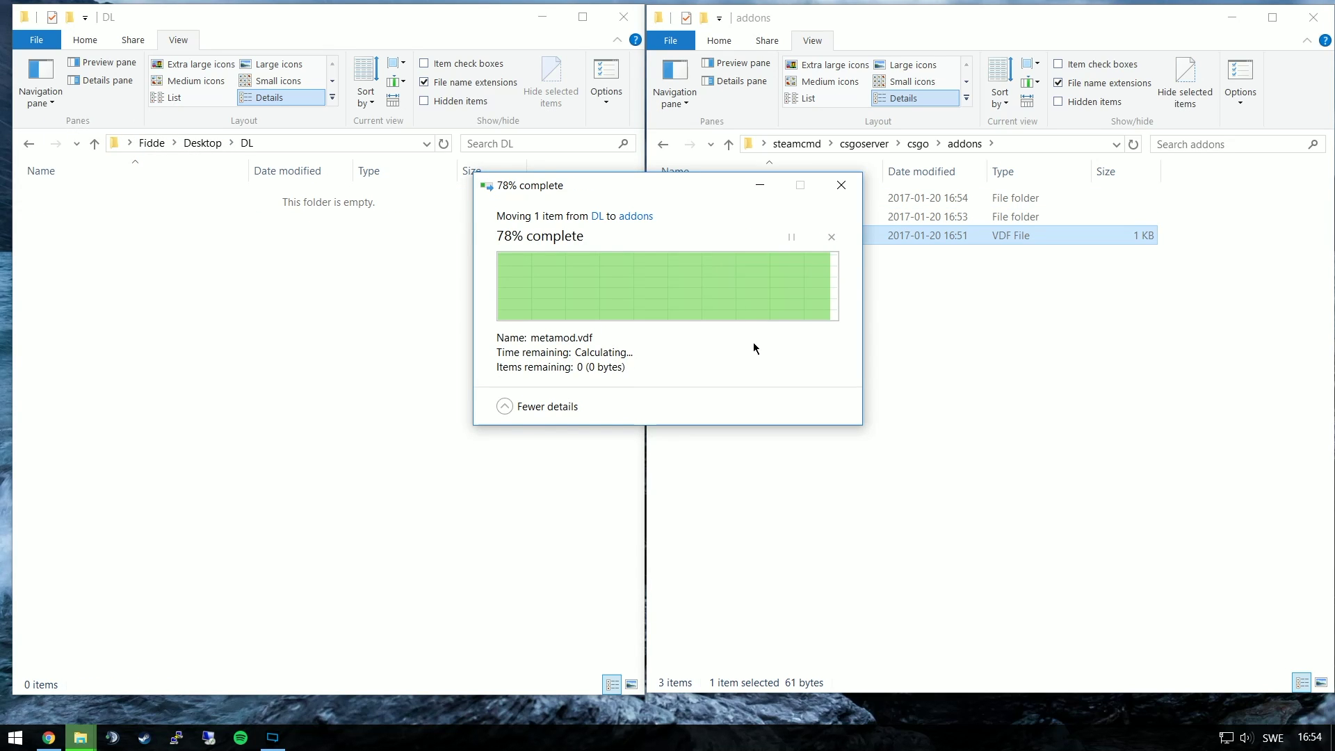
Start the server, confirm SourceMod 1.8.0.5968 with 'sm version', then close the console
{"action": "left_click", "coordinate": [849, 146]}
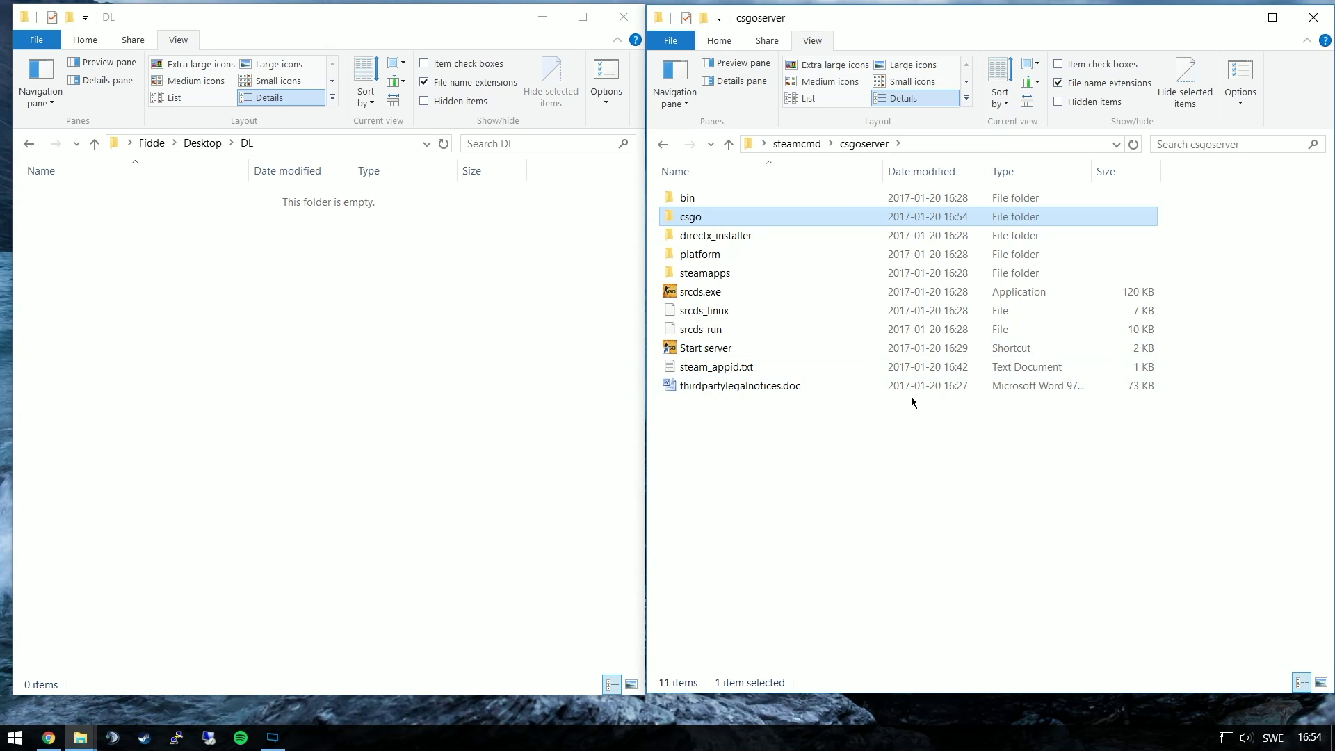
{"action": "double_click", "coordinate": [784, 355]}
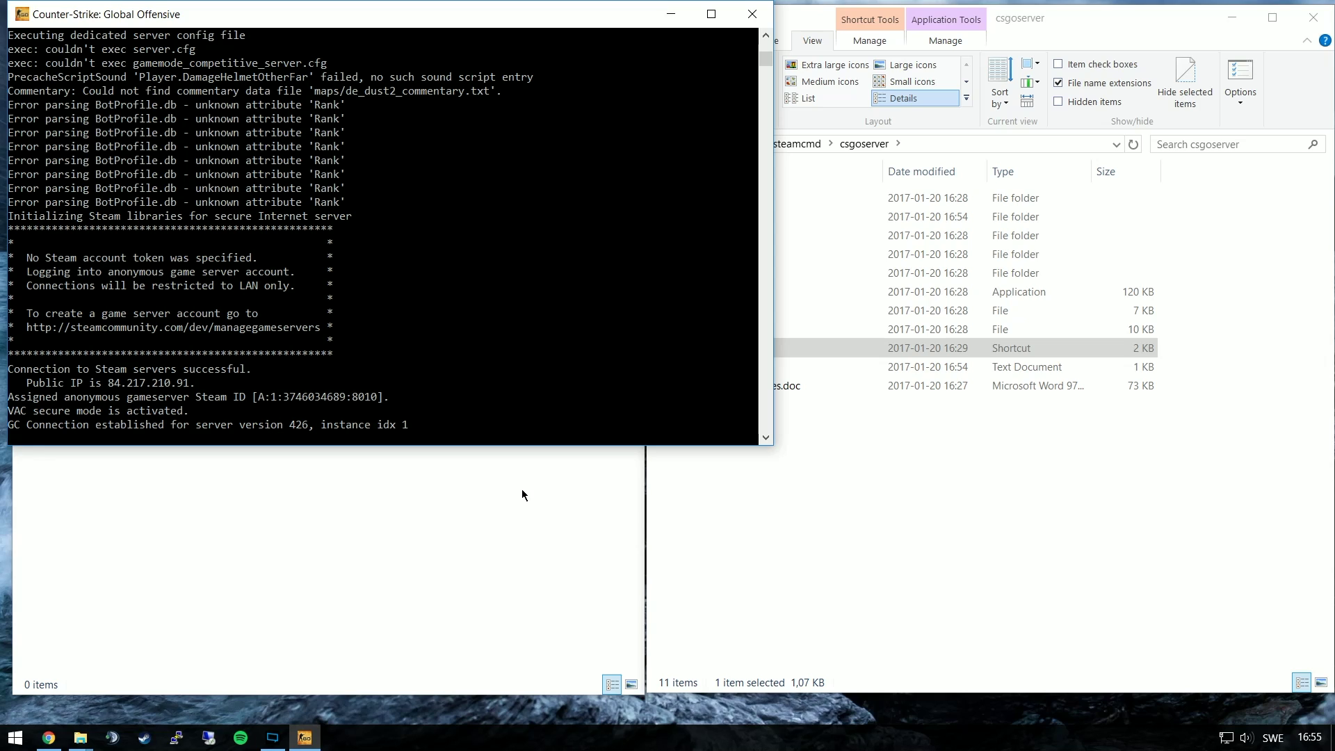
{"action": "type", "text": "sm version"}
{"action": "key", "text": "Return"}
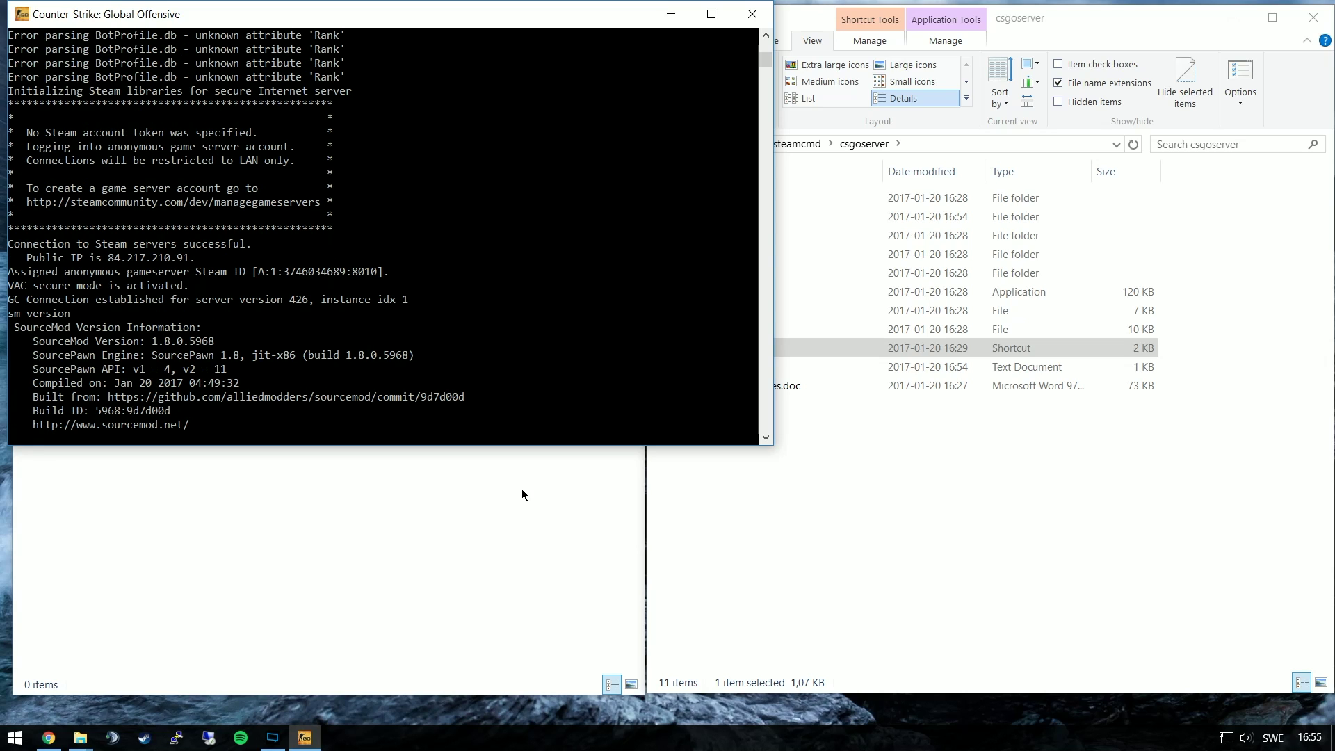
{"action": "key", "text": "alt+F4"}
{"action": "left_click", "coordinate": [751, 528]}
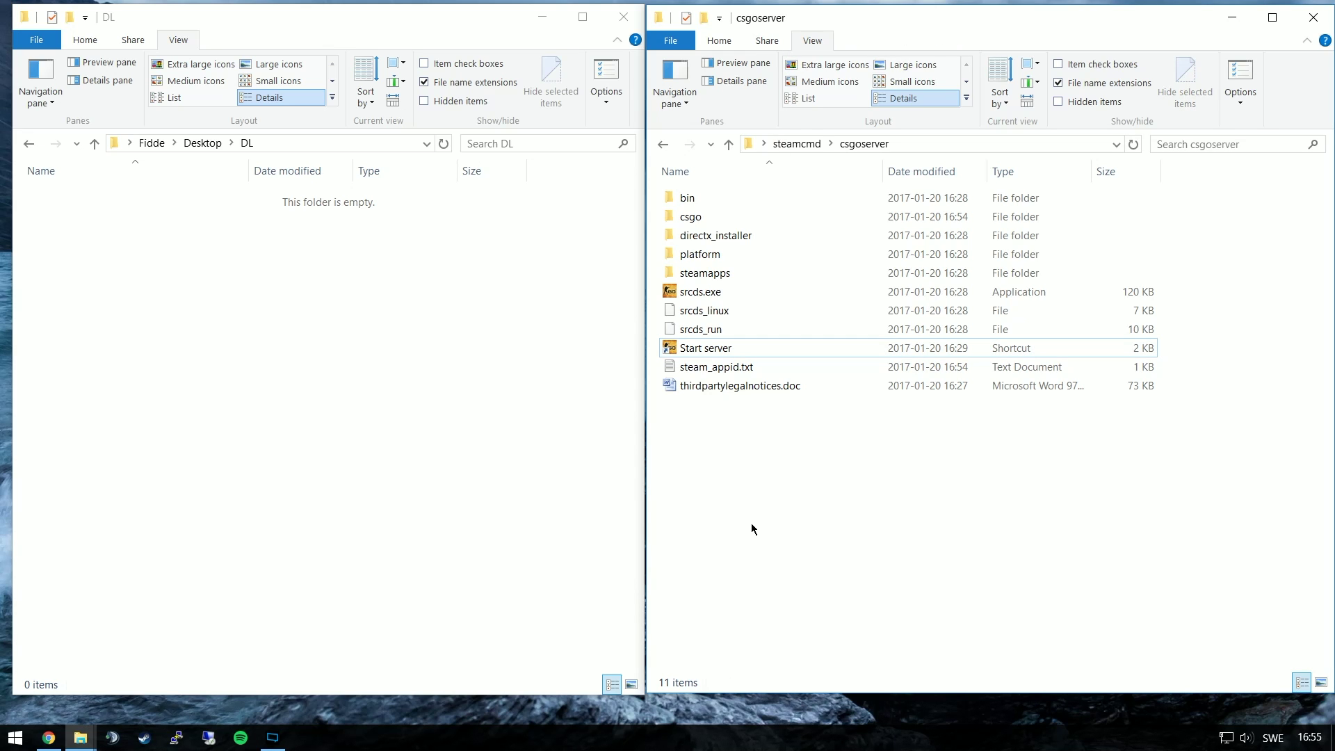
Open csgo\addons\sourcemod\configs\admins_simple.ini in Sublime Text, positioned at the end of the file
{"action": "double_click", "coordinate": [698, 220]}
{"action": "double_click", "coordinate": [796, 200]}
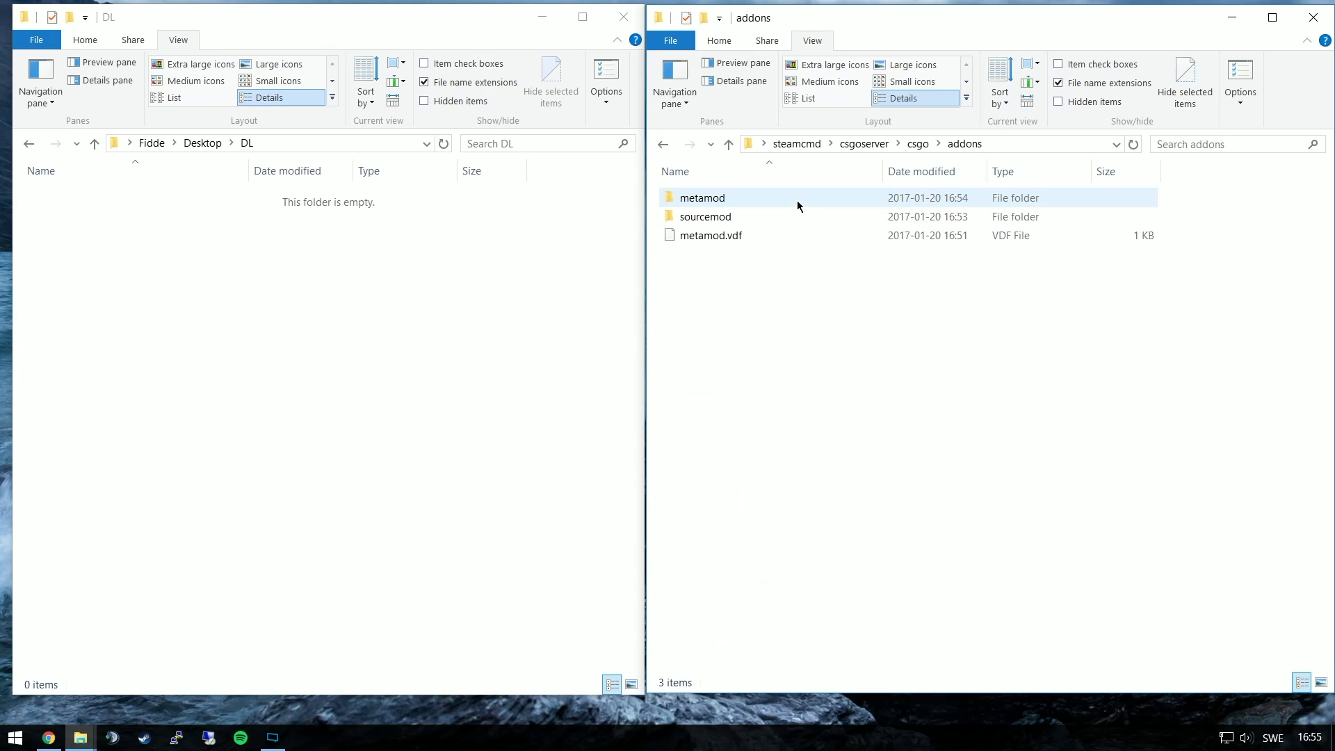
{"action": "double_click", "coordinate": [763, 221]}
{"action": "double_click", "coordinate": [751, 219]}
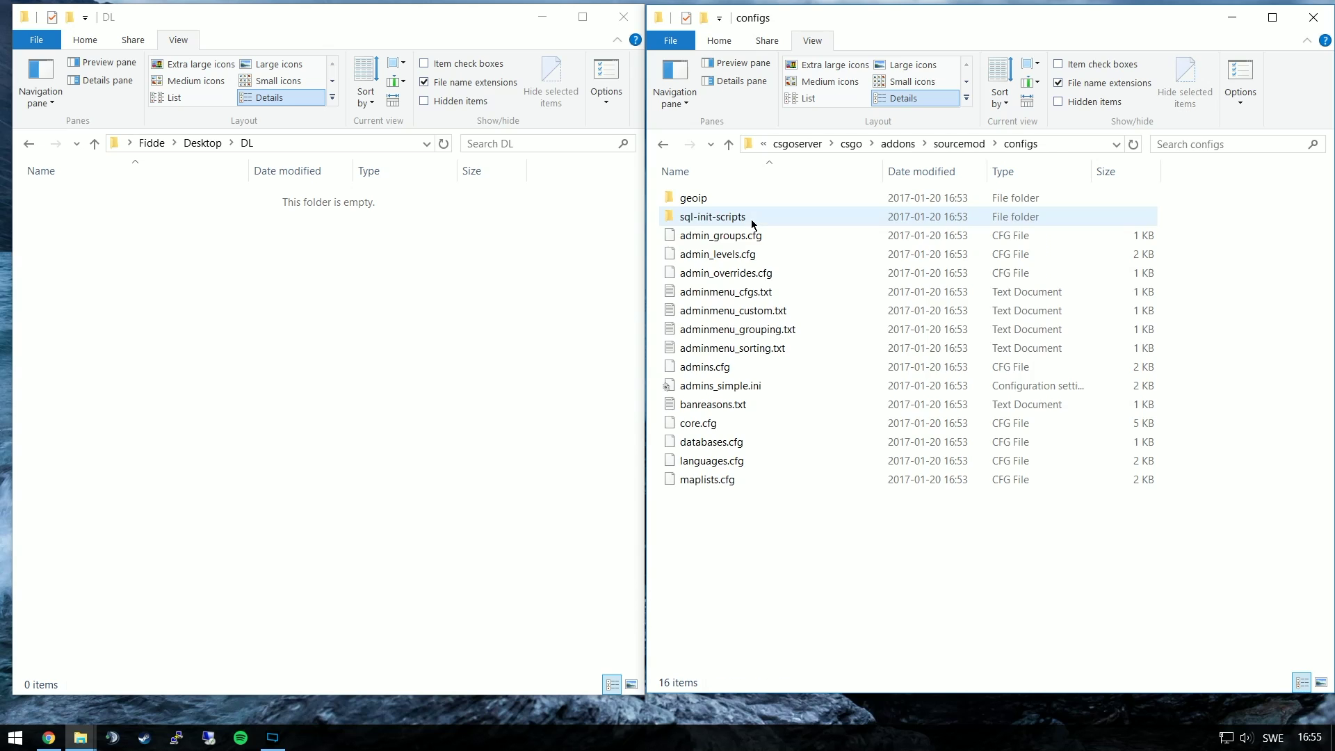
{"action": "right_click", "coordinate": [747, 385]}
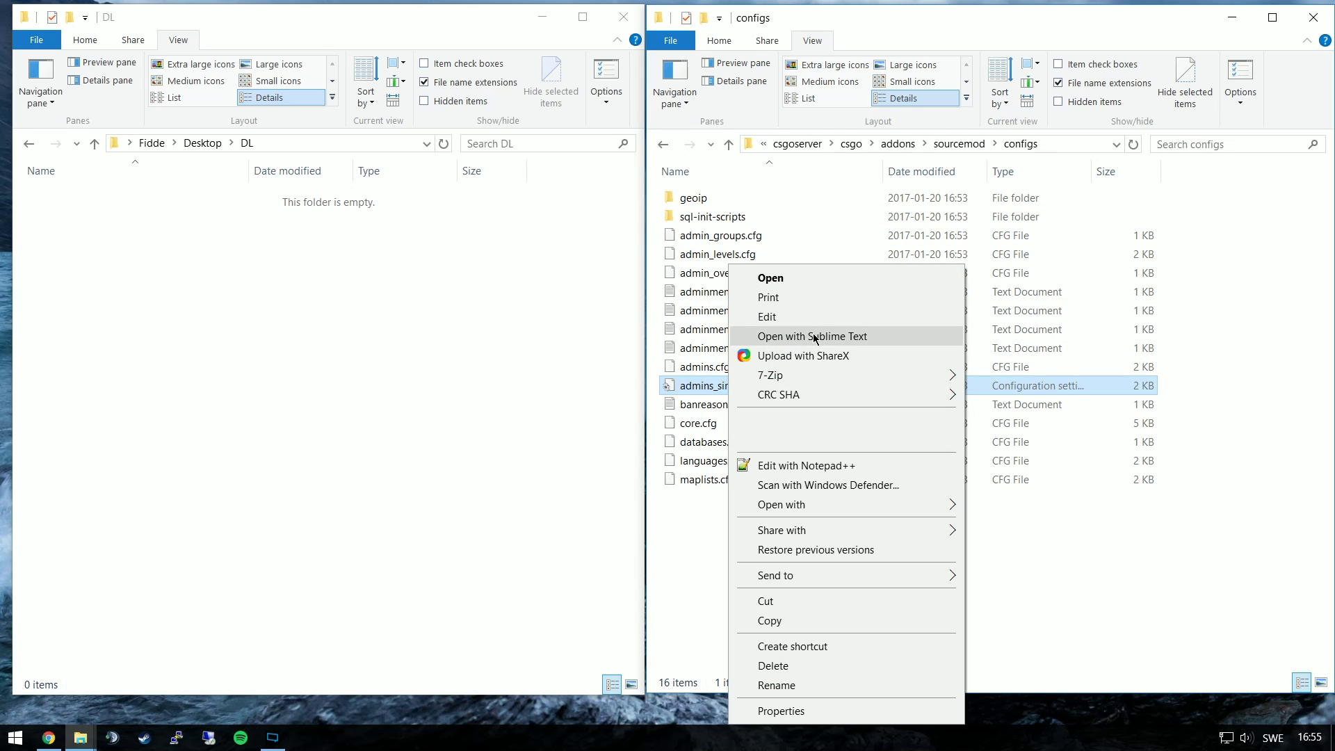
{"action": "left_click", "coordinate": [838, 336]}
{"action": "scroll", "coordinate": [348, 444], "scroll_direction": "down", "scroll_amount": 10}
{"action": "left_click", "coordinate": [226, 363]}
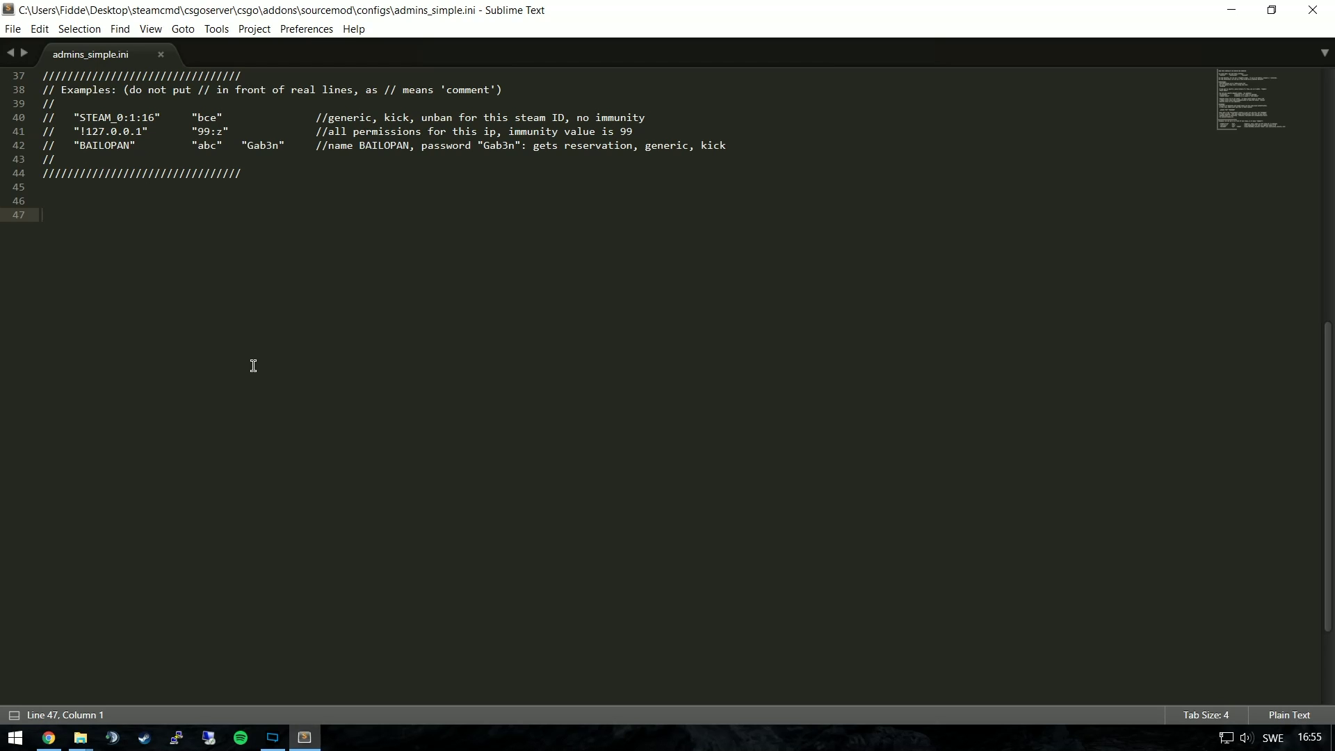
Add a line giving the pasted admin Steam ID "99:z" flags, save, and close Sublime Text
{"action": "type", "text": "\""}
{"action": "type", "text": "STEAM_0:1:38668279"}
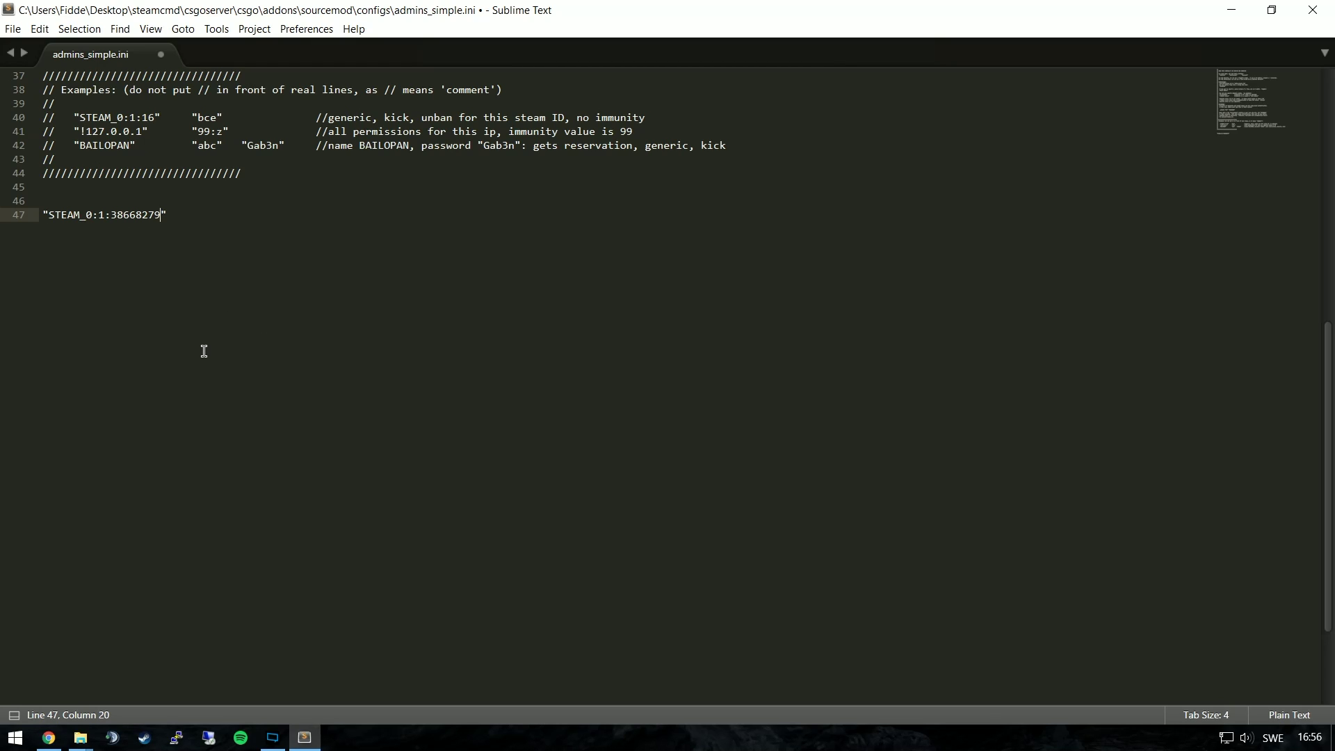
{"action": "left_click_drag", "start_coordinate": [48, 212], "coordinate": [209, 225]}
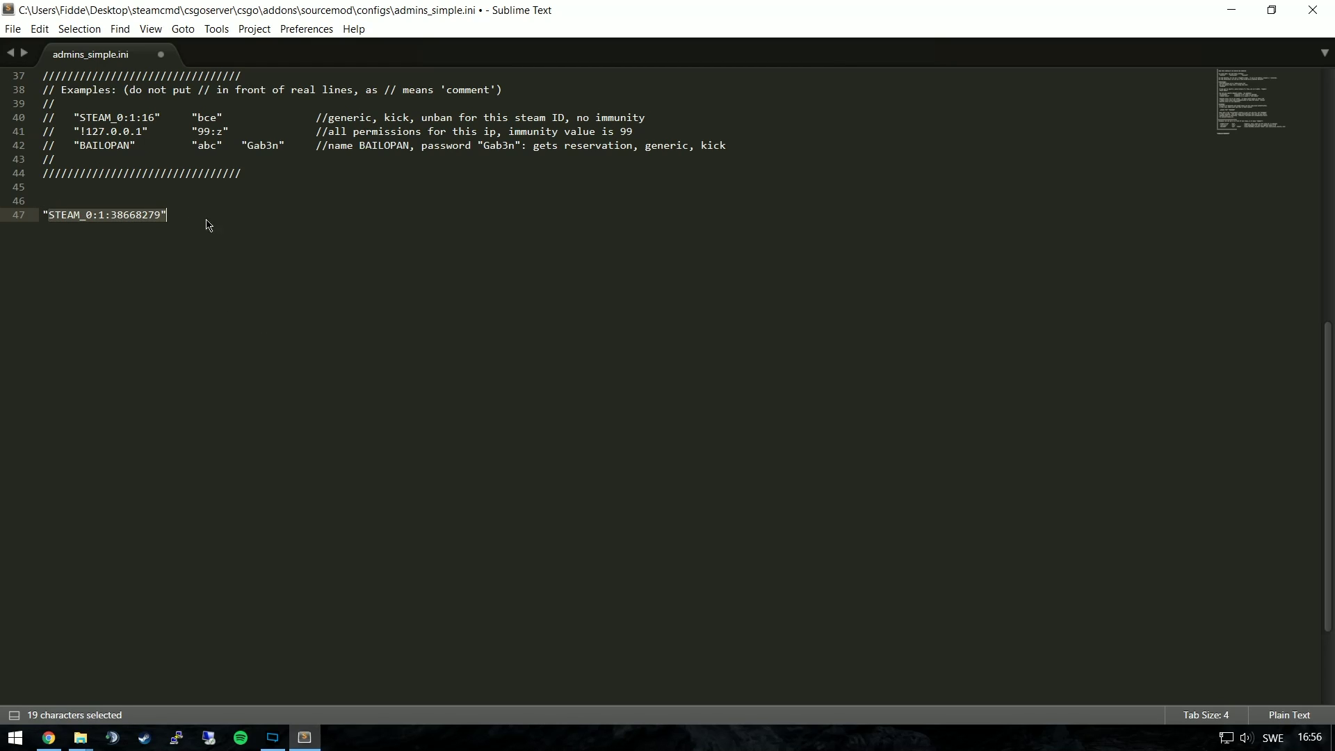
{"action": "left_click", "coordinate": [209, 225]}
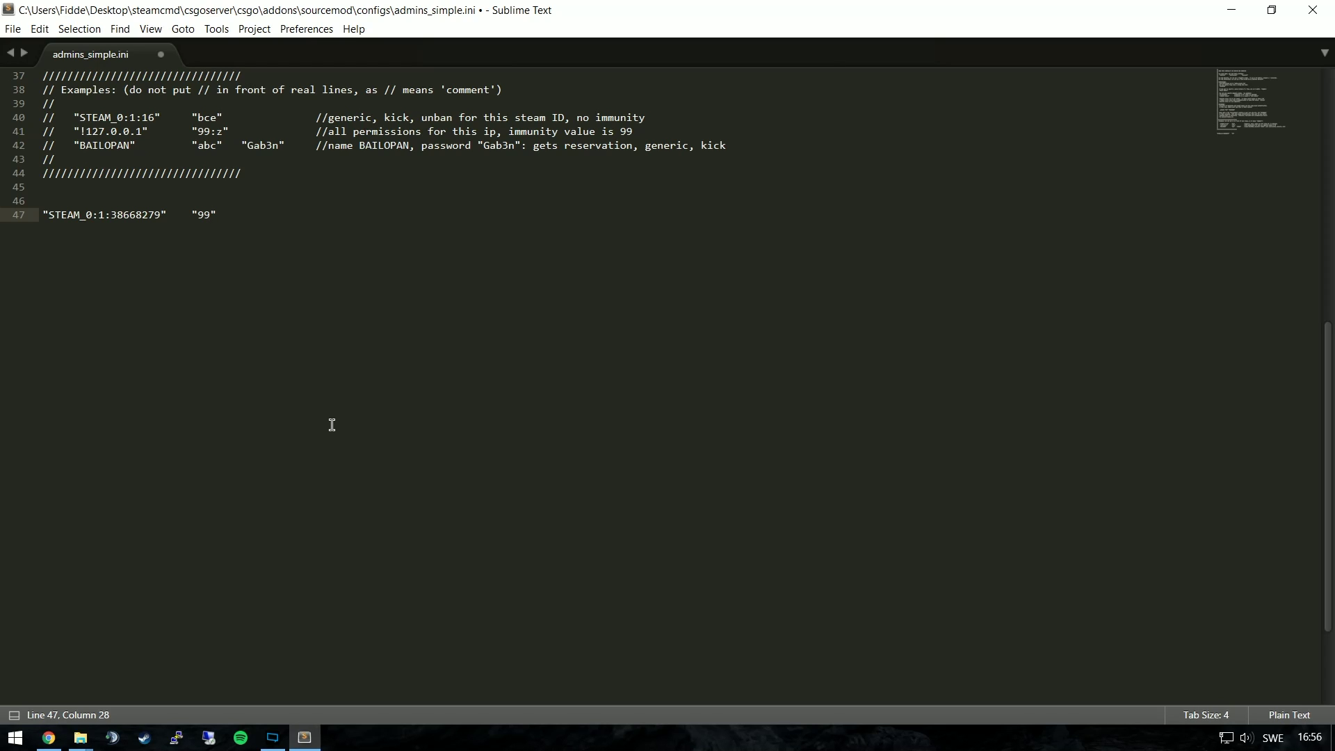
{"action": "type", "text": "z"}
{"action": "left_click", "coordinate": [14, 30]}
{"action": "left_click", "coordinate": [61, 145]}
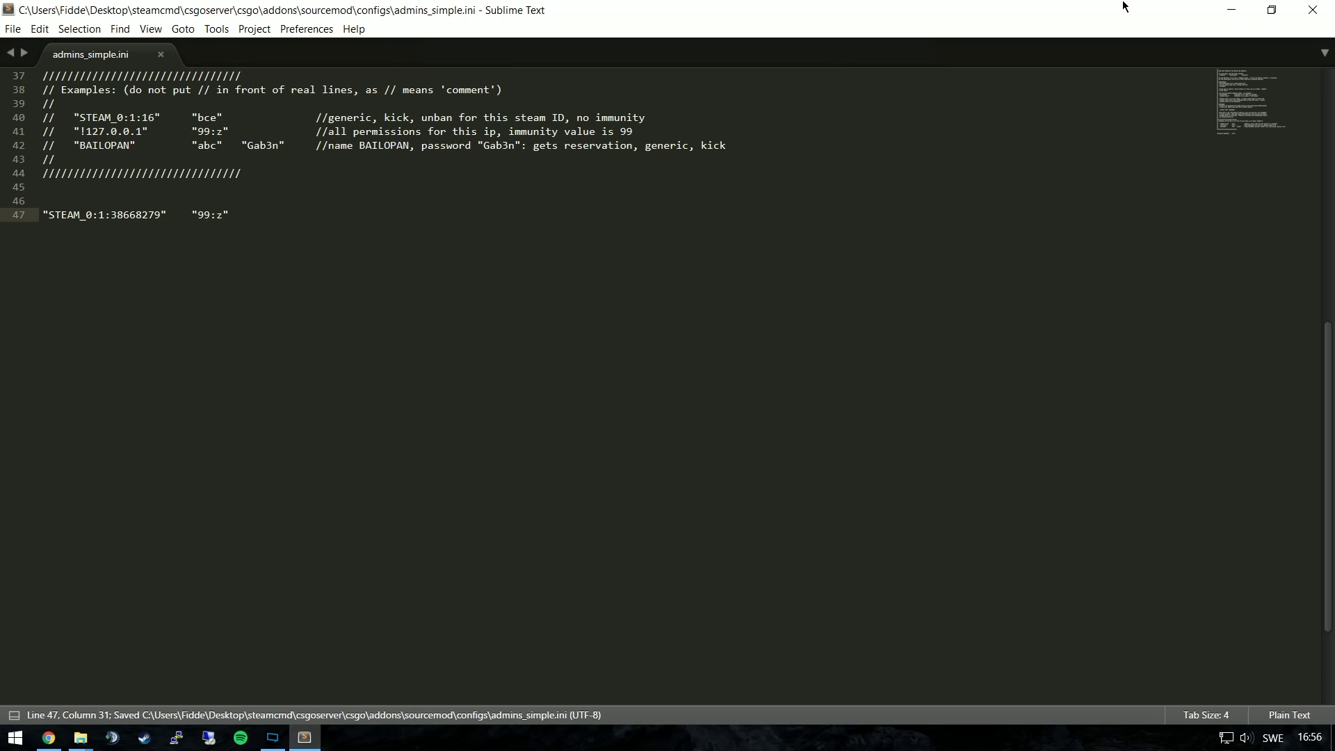
{"action": "left_click", "coordinate": [1312, 10]}
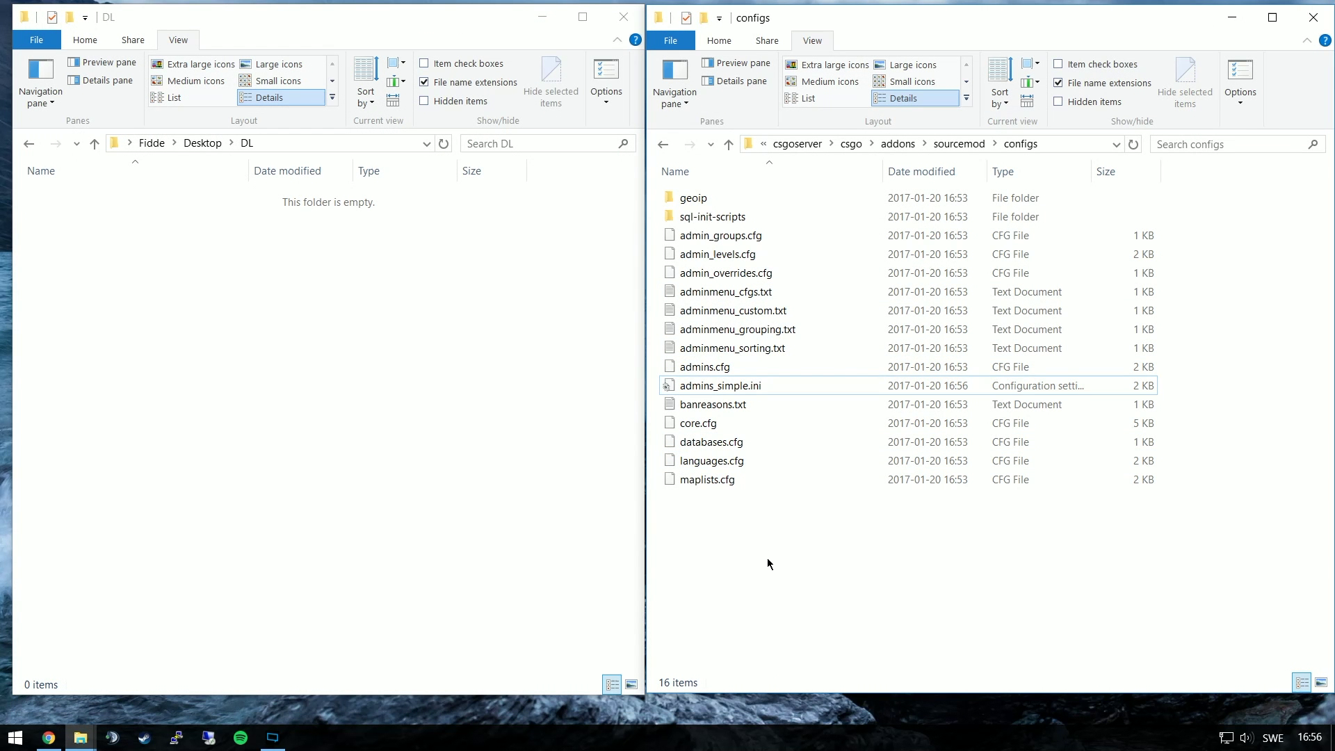
Search the SourceMod plugin list by title for 'teamswitch'
{"action": "left_click", "coordinate": [48, 736]}
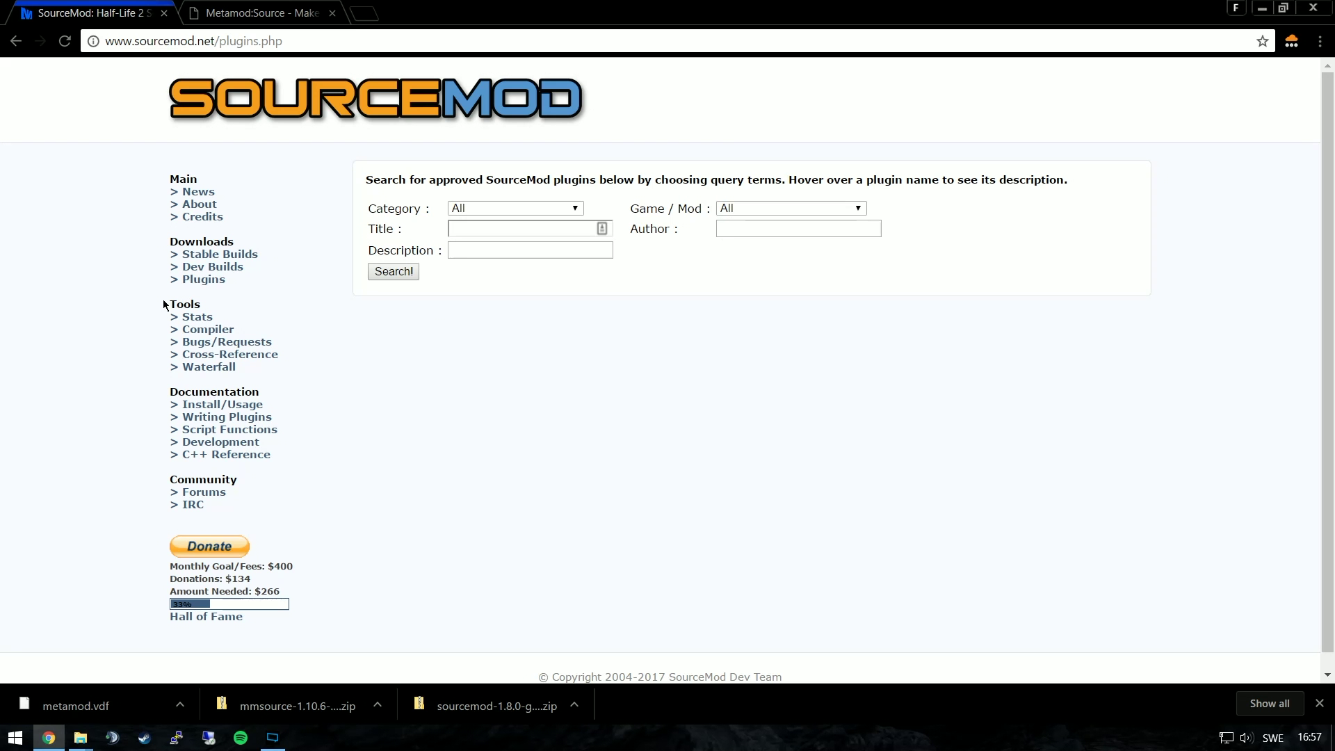
{"action": "left_click", "coordinate": [220, 279]}
{"action": "left_click", "coordinate": [528, 228]}
{"action": "type", "text": "teamswitch"}
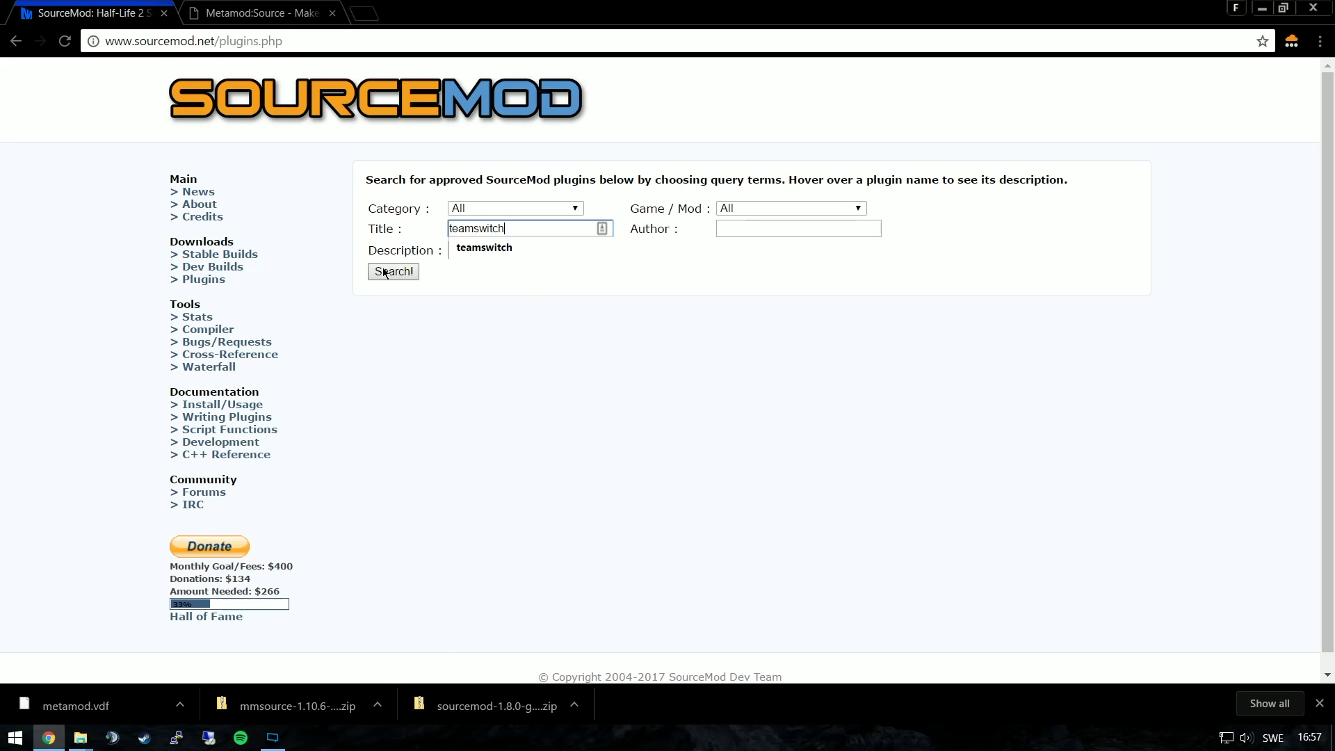
{"action": "left_click", "coordinate": [384, 271]}
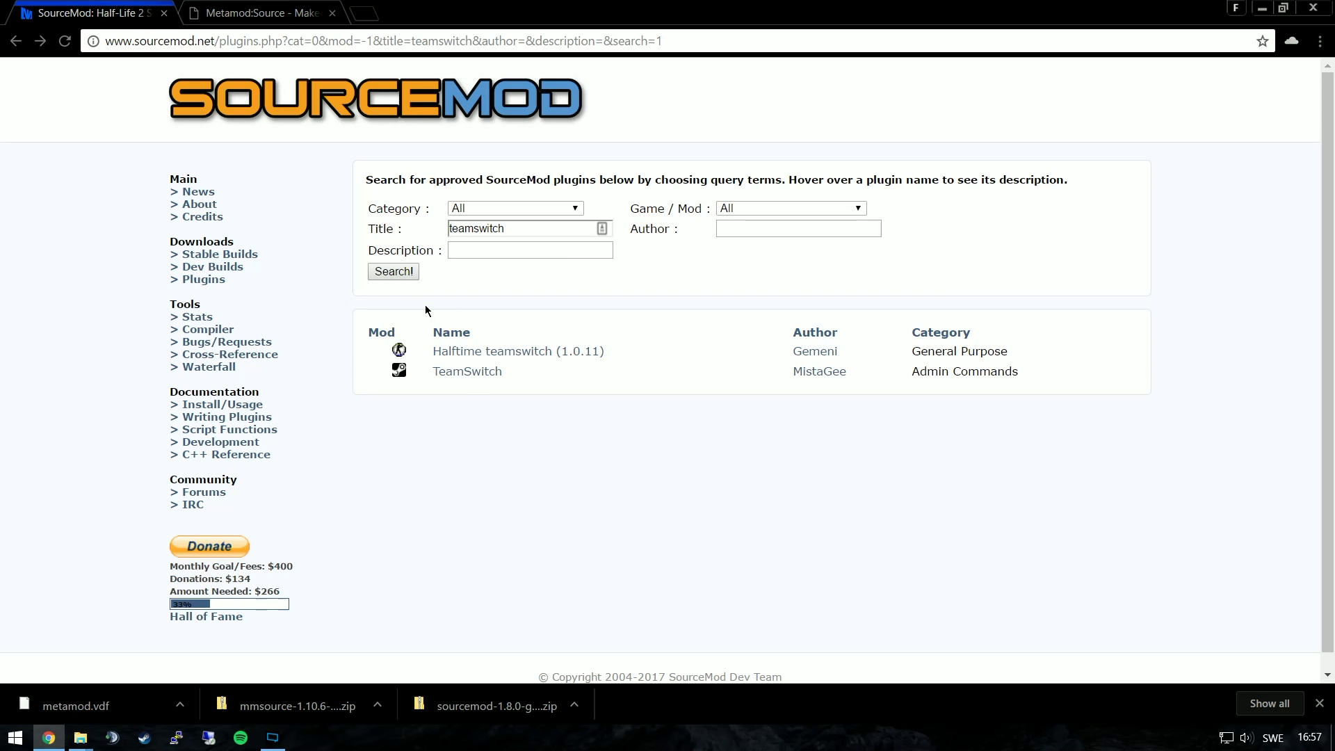
Download teamswitch.smx from the TeamSwitch plugin thread into the DL folder
{"action": "left_click", "coordinate": [468, 379]}
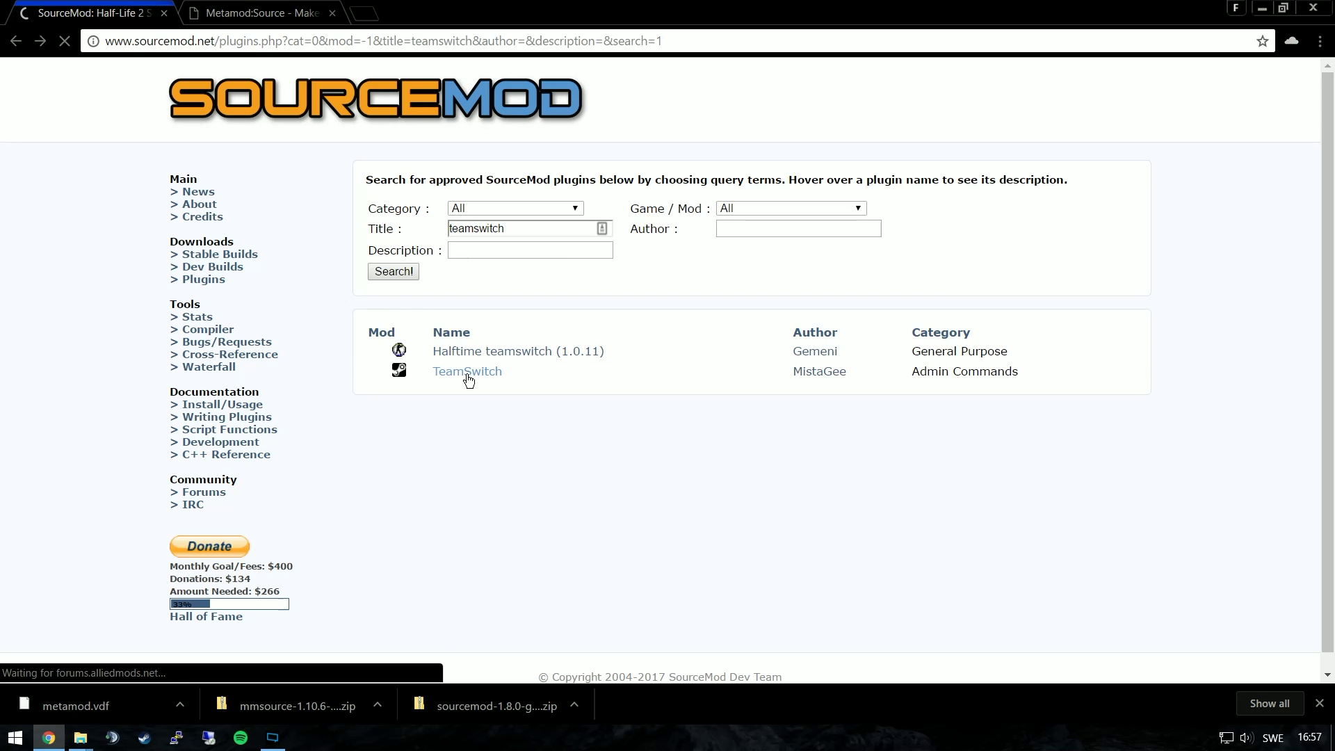
{"action": "scroll", "coordinate": [290, 483], "scroll_direction": "down", "scroll_amount": 7}
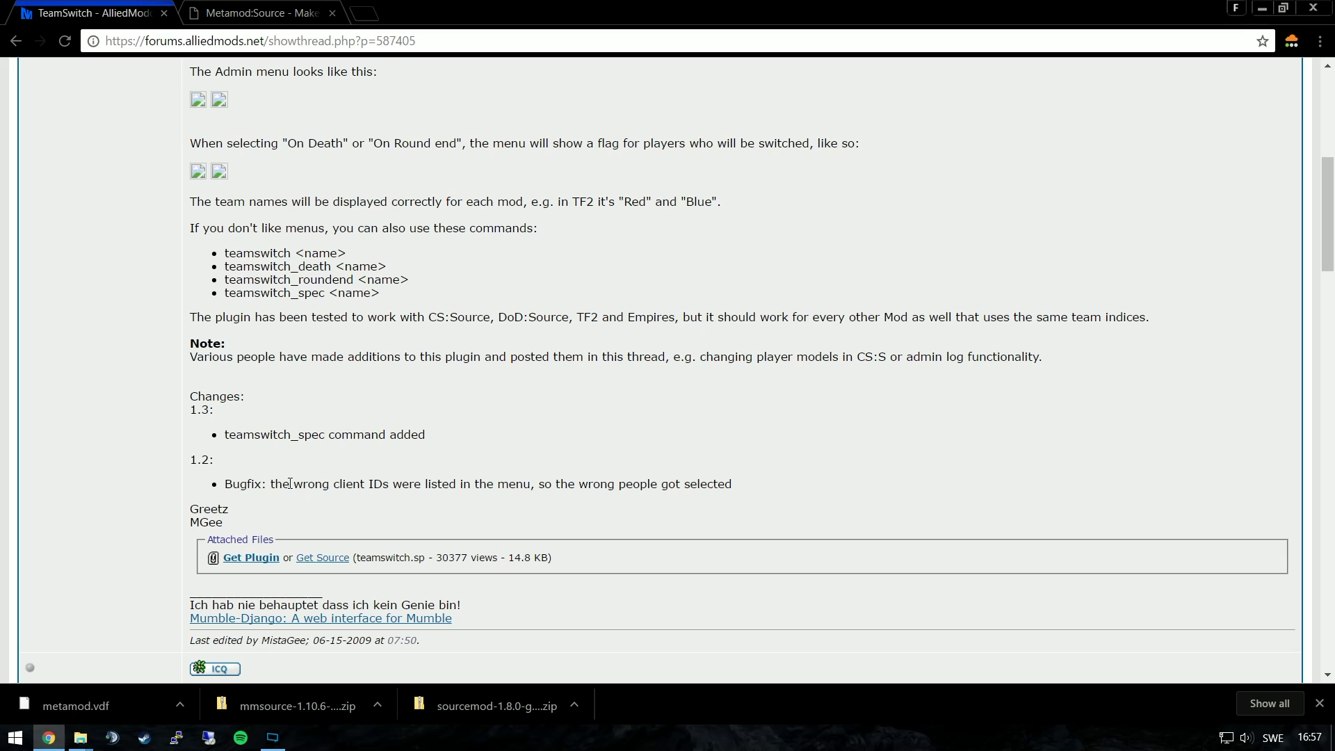
{"action": "left_click", "coordinate": [265, 557]}
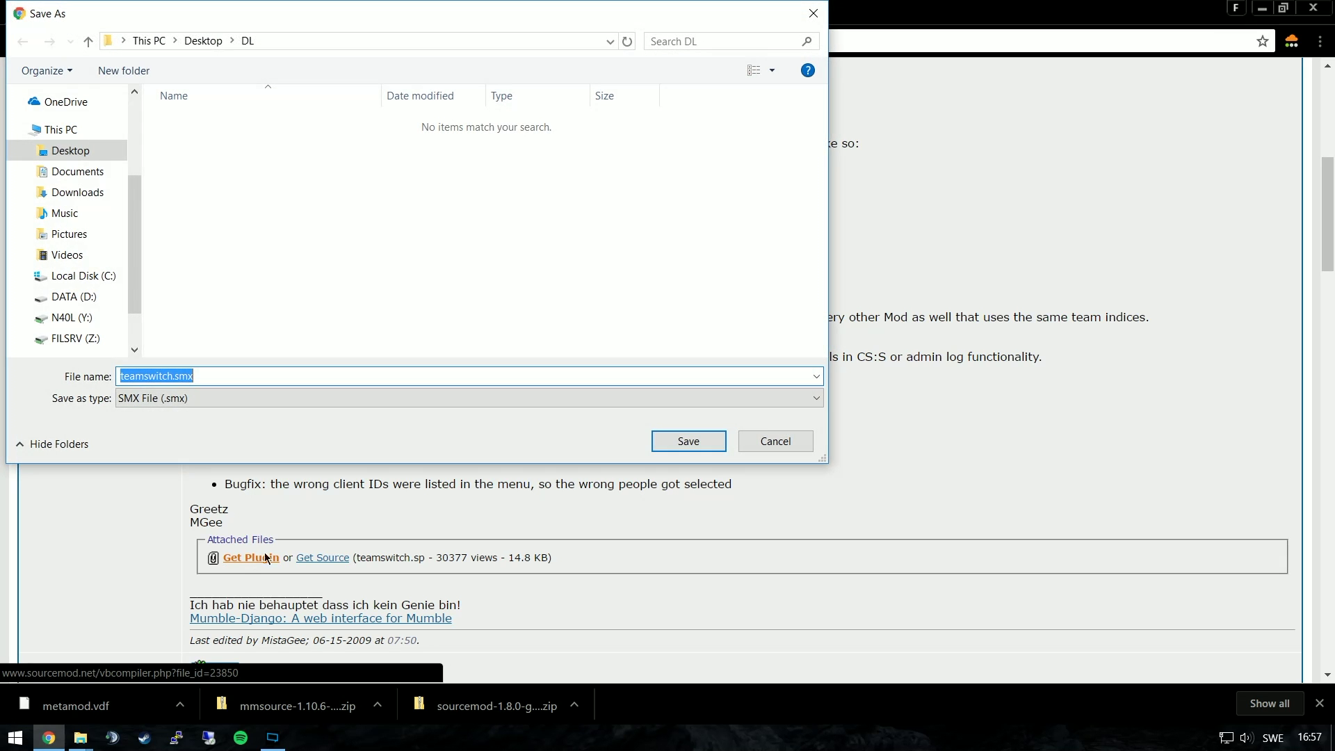
{"action": "left_click", "coordinate": [687, 442]}
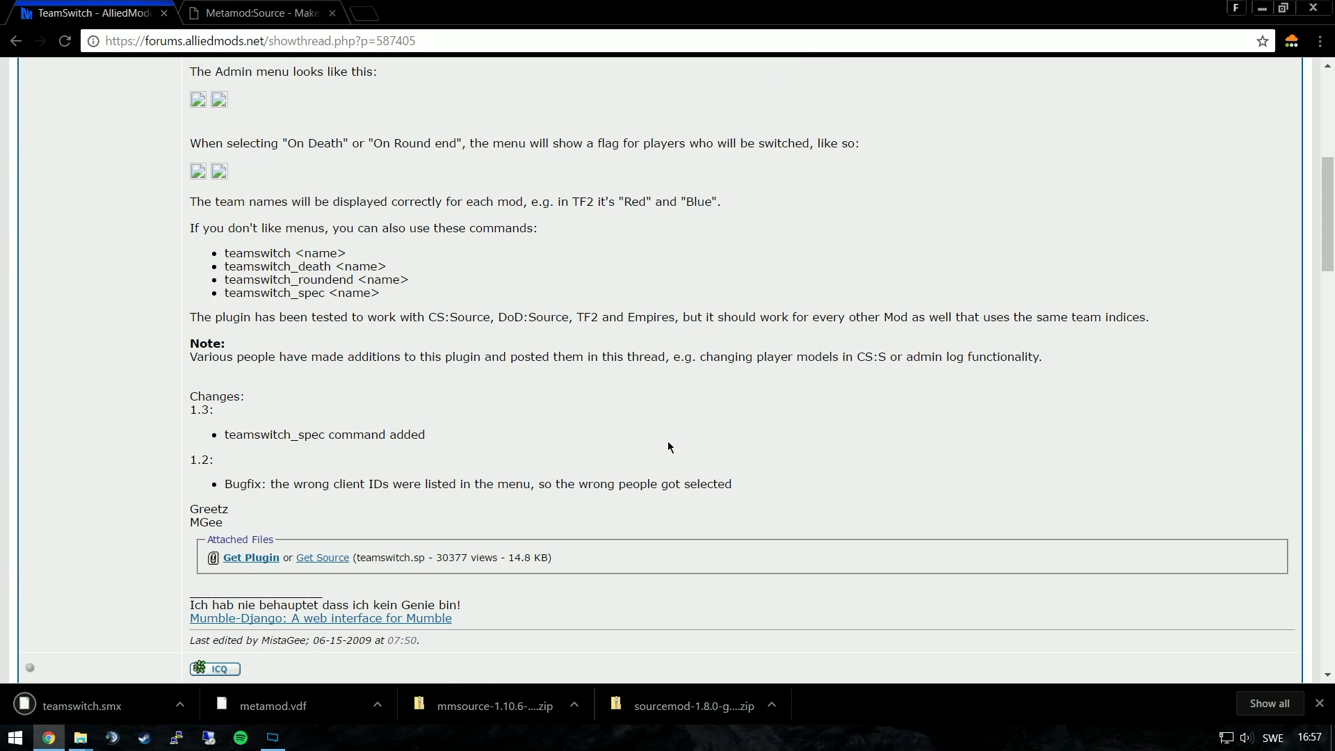
{"action": "key", "text": "super+Down"}
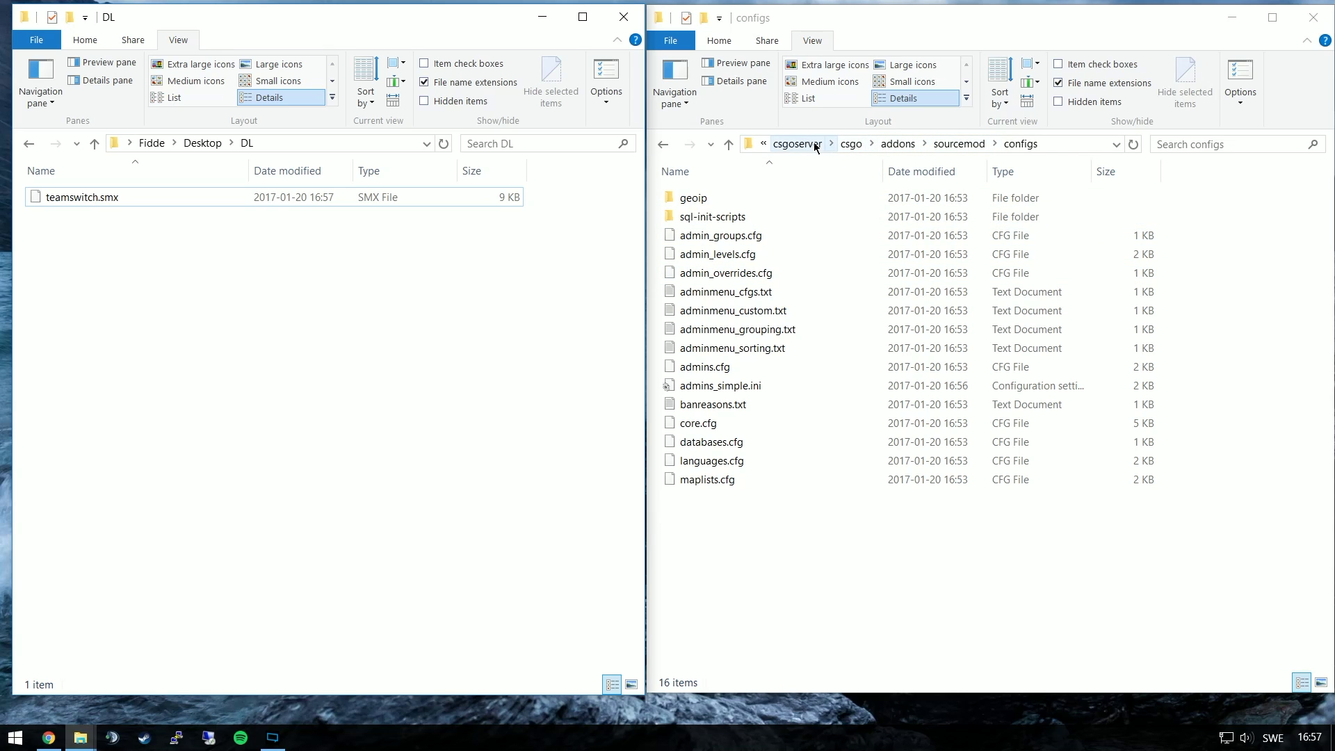
Move teamswitch.smx from DL into csgo\addons\sourcemod\plugins
{"action": "left_click", "coordinate": [850, 143]}
{"action": "double_click", "coordinate": [724, 196]}
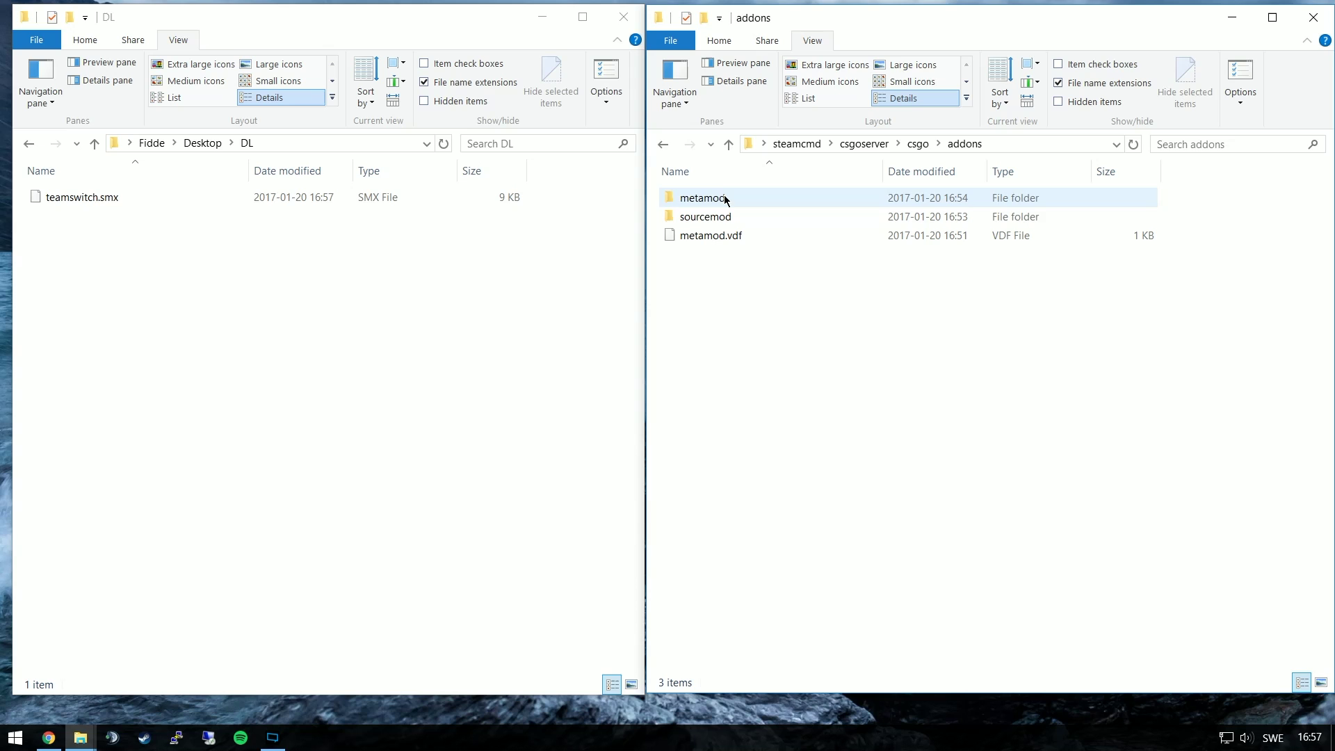
{"action": "double_click", "coordinate": [756, 217]}
{"action": "left_click", "coordinate": [771, 311]}
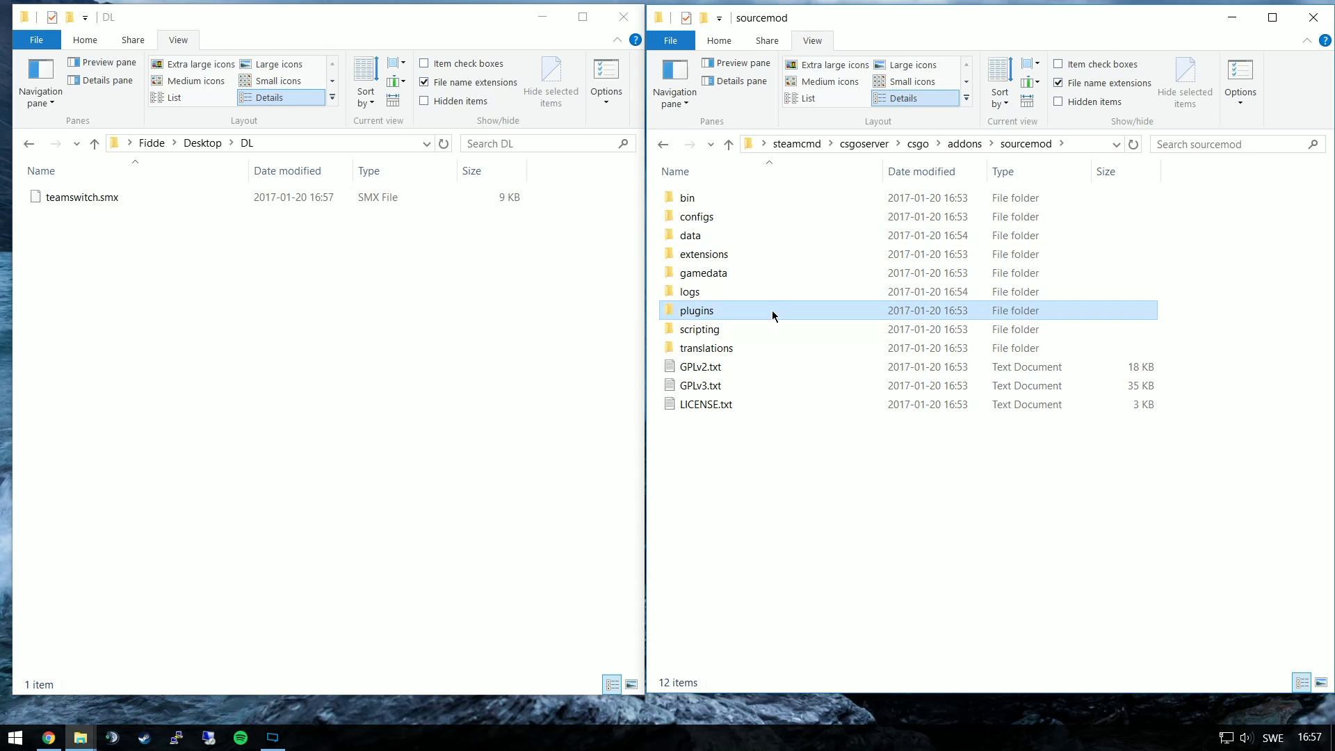
{"action": "double_click", "coordinate": [772, 310]}
{"action": "left_click_drag", "start_coordinate": [238, 197], "coordinate": [944, 577]}
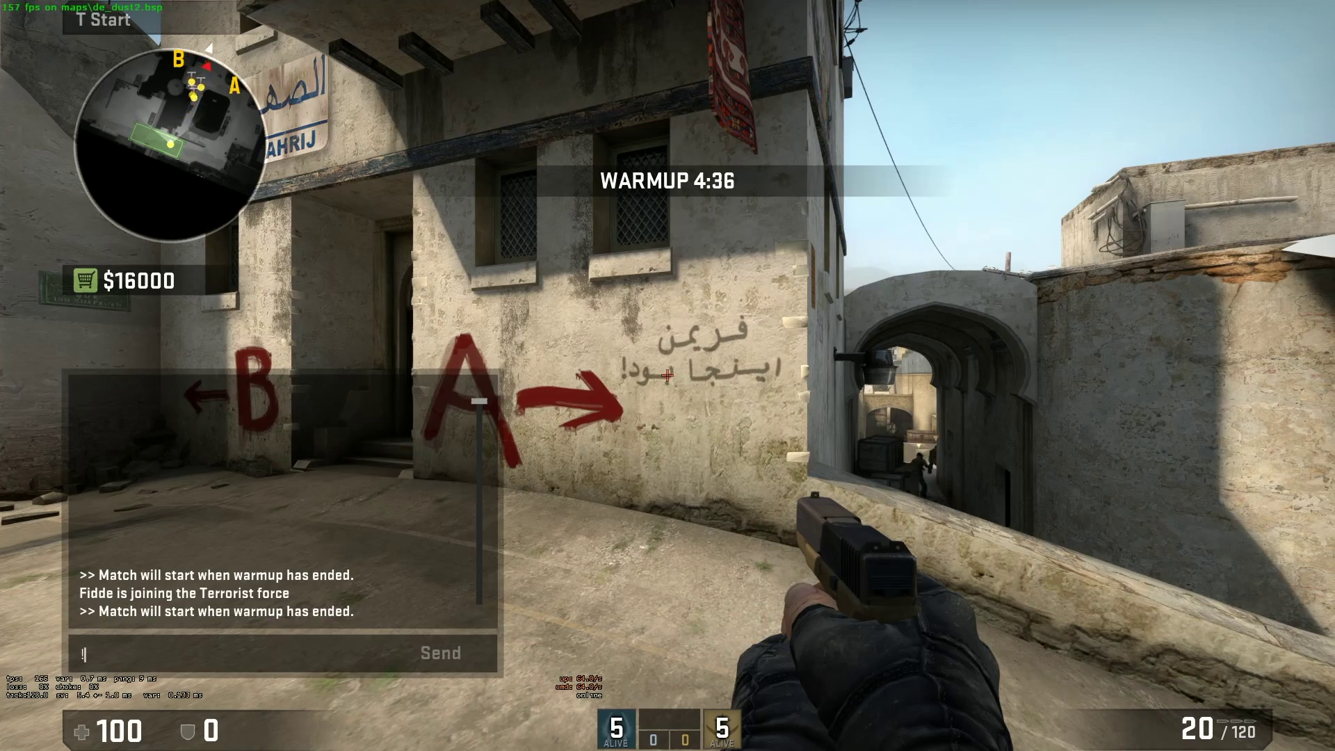
Open the admin menu with !admin in chat and slay the bots
{"action": "type", "text": "admin"}
{"action": "key", "text": "Return"}
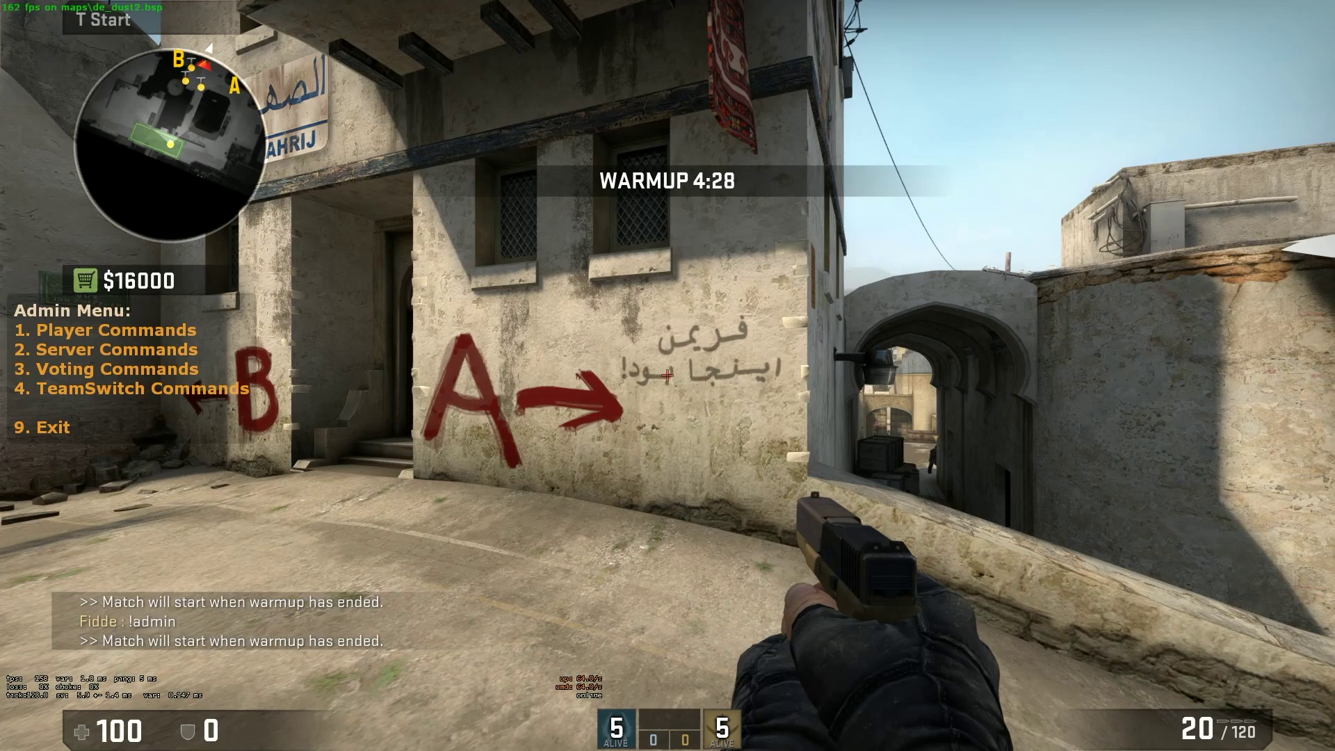
{"action": "key", "text": "1"}
{"action": "key", "text": "1"}
{"action": "key", "text": "2"}
{"action": "key", "text": "2"}
{"action": "key", "text": "2"}
{"action": "key", "text": "2"}
{"action": "key", "text": "2"}
{"action": "key", "text": "2"}
{"action": "key", "text": "2"}
{"action": "key", "text": "2"}
{"action": "key", "text": "2"}
{"action": "key", "text": "2"}
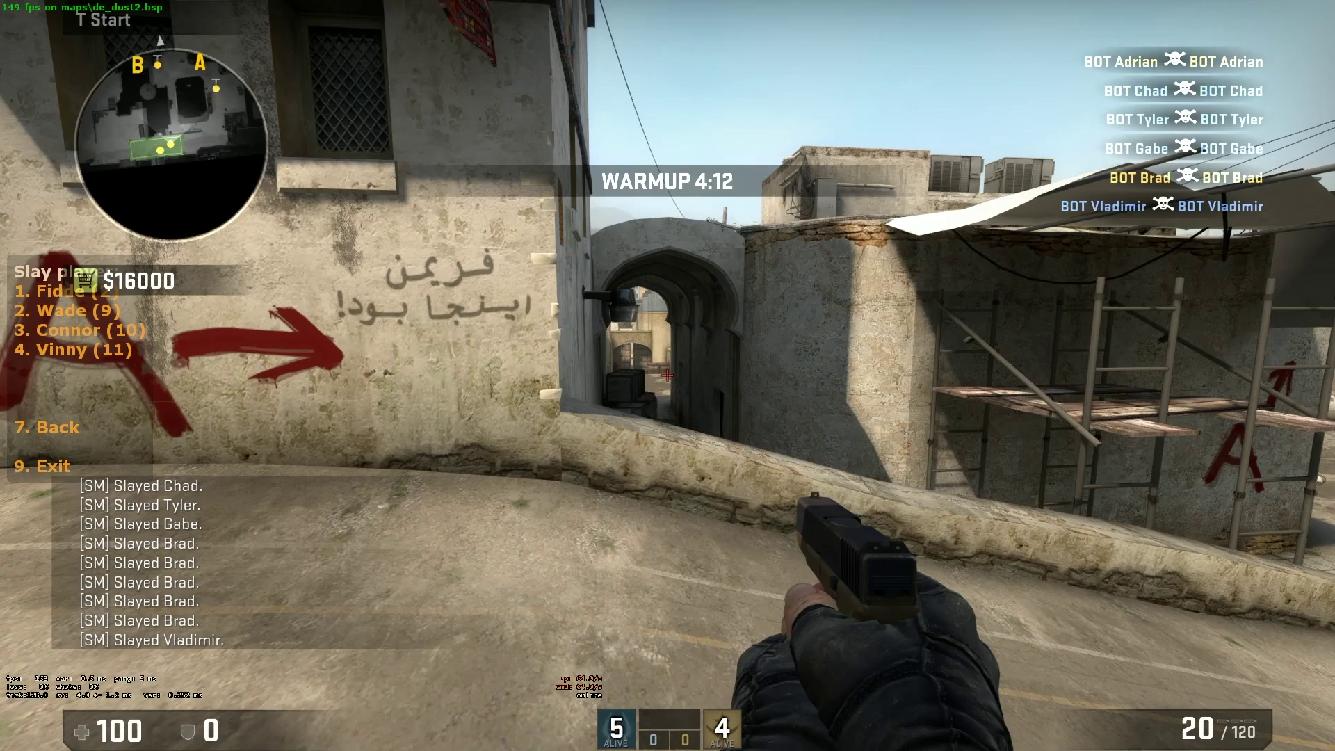
Slap the player for zero damage and kick all the bots from the server
{"action": "key", "text": "7"}
{"action": "key", "text": "1"}
{"action": "key", "text": "1"}
{"action": "key", "text": "1"}
{"action": "key", "text": "1"}
{"action": "key", "text": "1"}
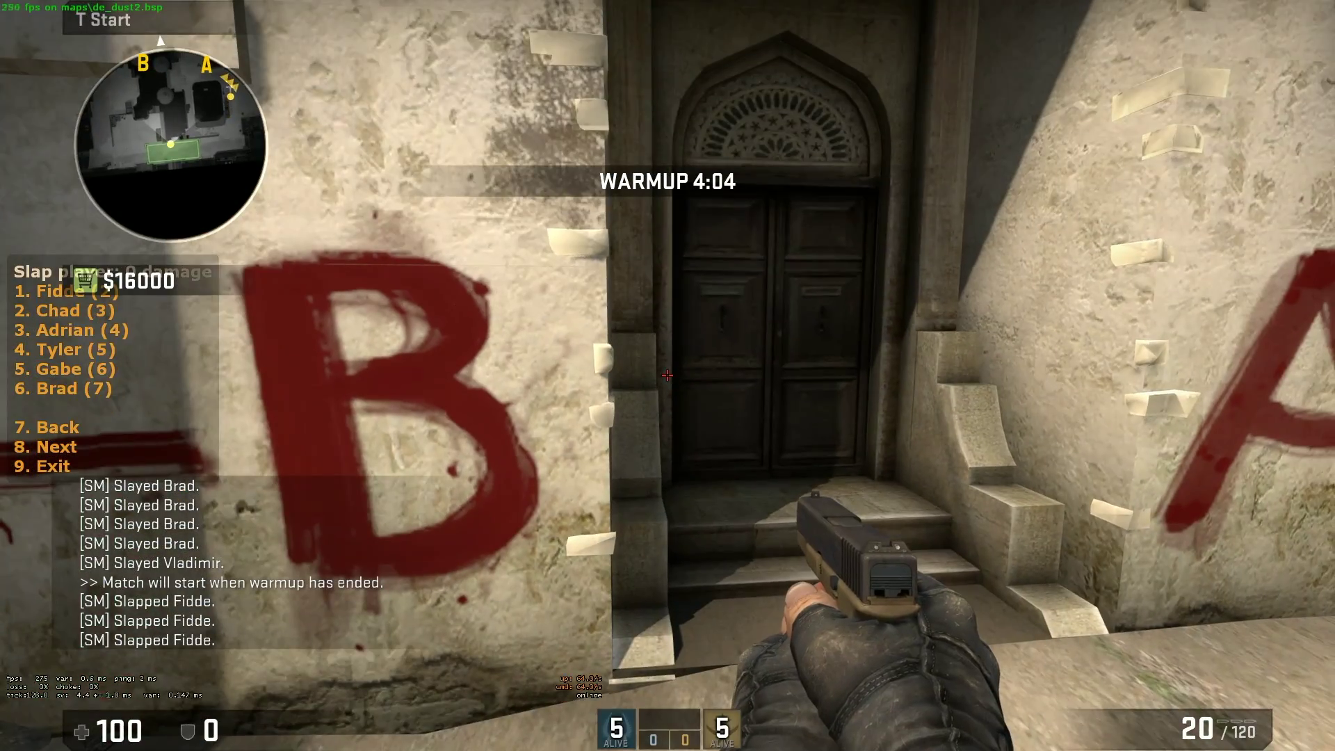
{"action": "key", "text": "7"}
{"action": "key", "text": "3"}
{"action": "key", "text": "2"}
{"action": "key", "text": "2"}
{"action": "key", "text": "2"}
{"action": "key", "text": "2"}
{"action": "key", "text": "2"}
{"action": "key", "text": "2"}
{"action": "key", "text": "2"}
{"action": "key", "text": "2"}
{"action": "key", "text": "Tab"}
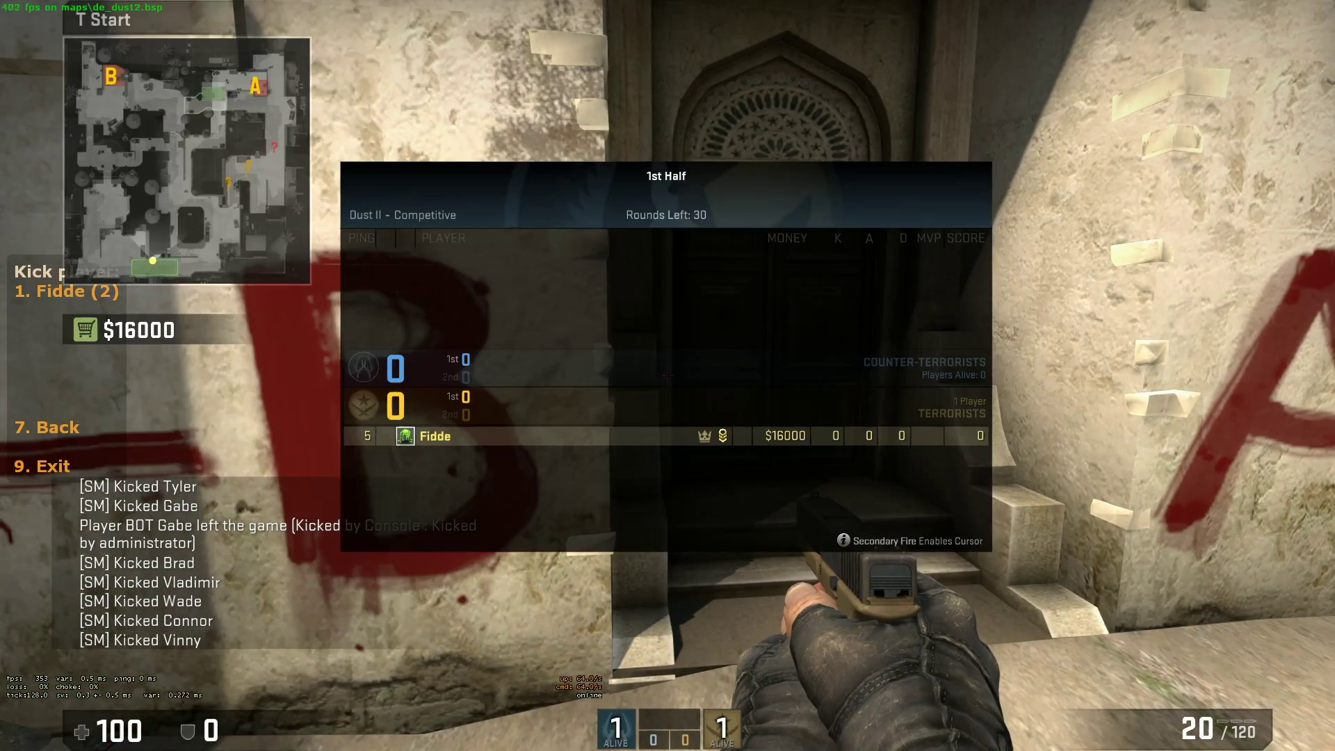
{"action": "key", "text": "7"}
Burn the player, freeze them, and toggle a beacon on them
{"action": "key", "text": "6"}
{"action": "key", "text": "1"}
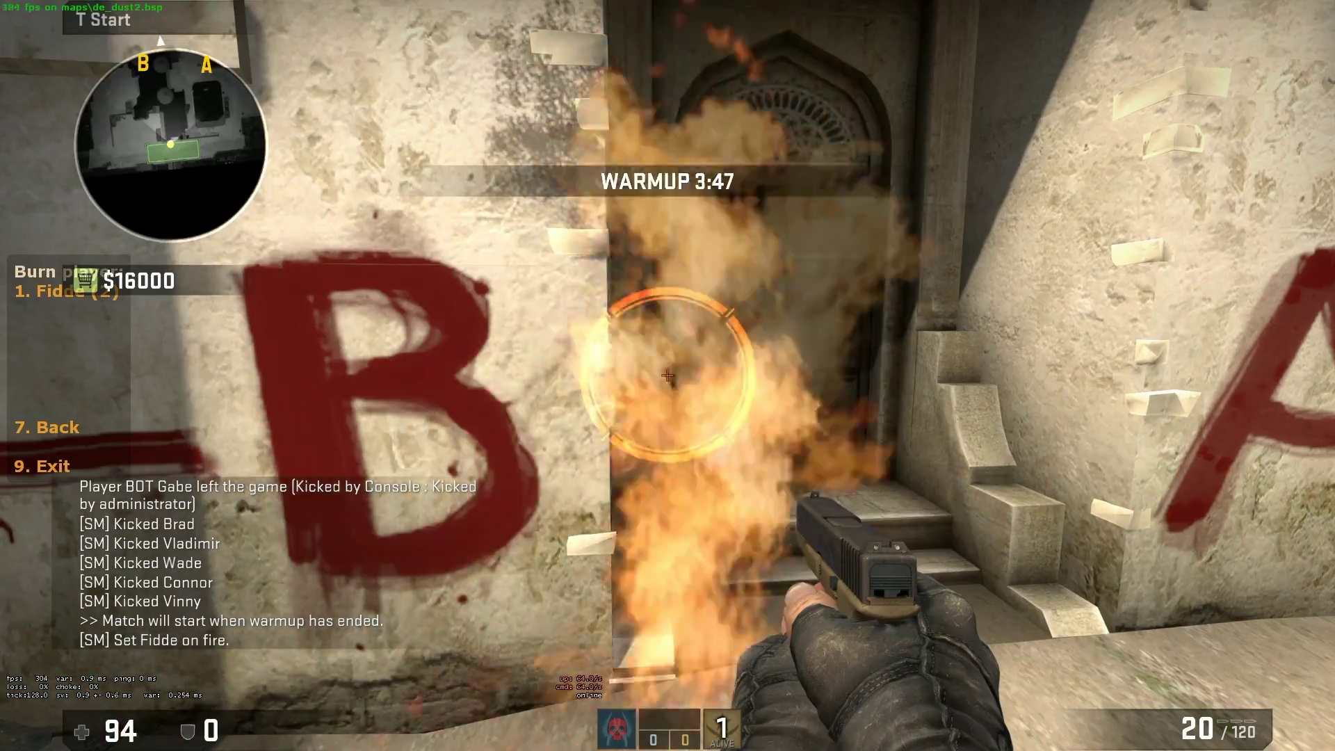
{"action": "key", "text": "7"}
{"action": "key", "text": "8"}
{"action": "key", "text": "2"}
{"action": "key", "text": "1"}
{"action": "key", "text": "1"}
{"action": "key", "text": "1"}
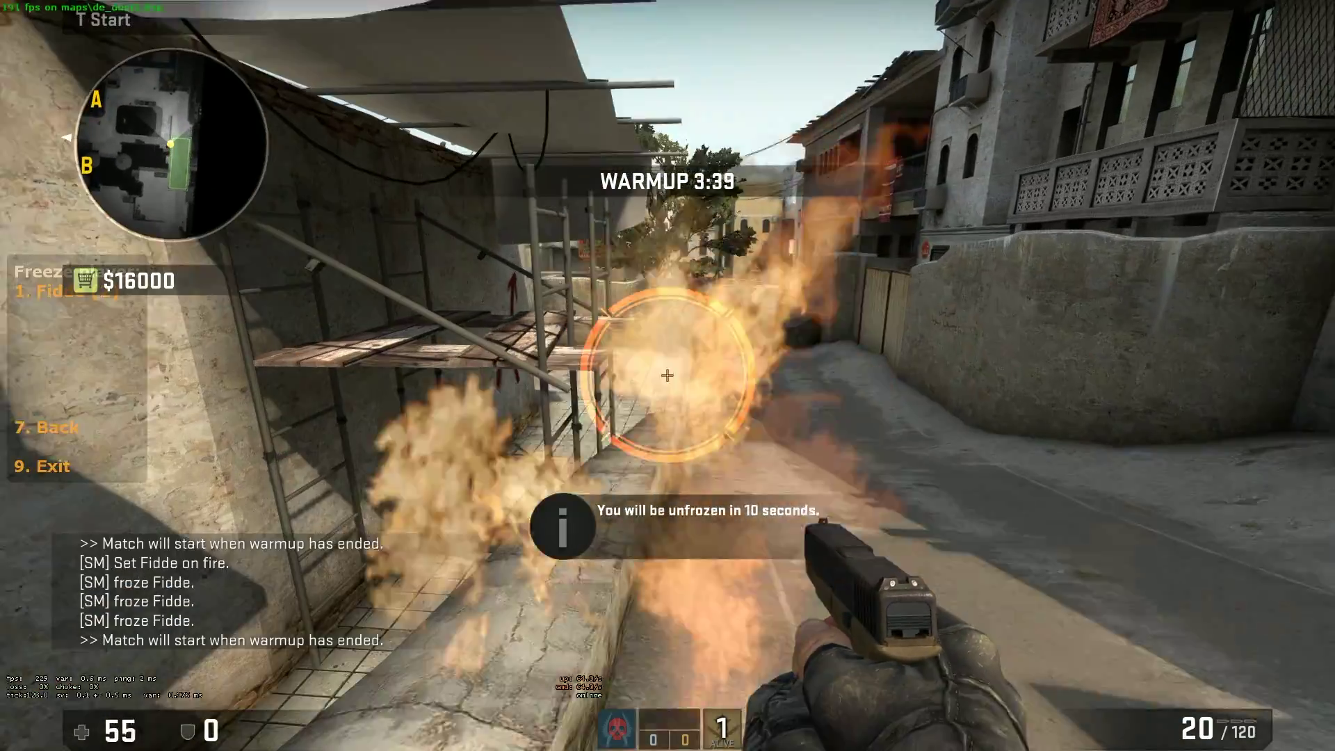
{"action": "key", "text": "7"}
{"action": "key", "text": "1"}
{"action": "key", "text": "1"}
{"action": "key", "text": "1"}
{"action": "key", "text": "7"}
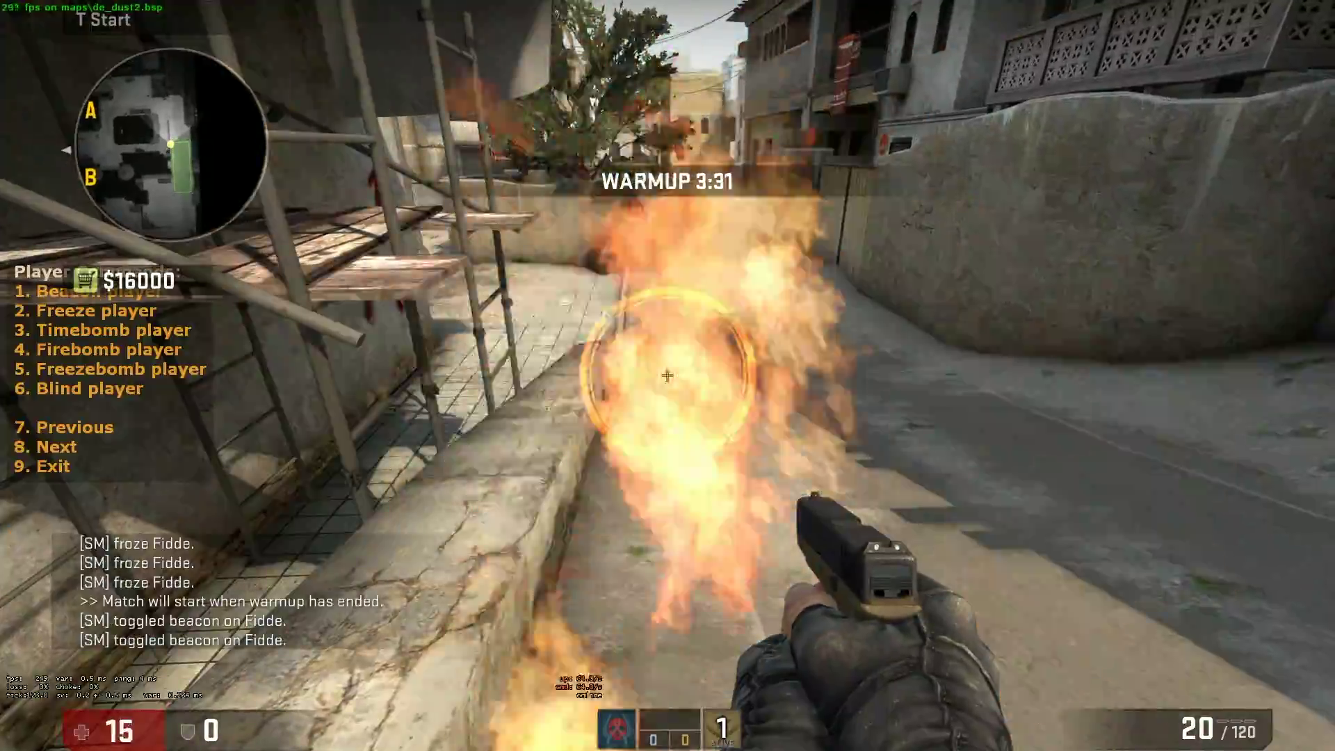
Change the player's gravity, toggle noclip on and off, then open TeamSwitch Commands
{"action": "key", "text": "8"}
{"action": "key", "text": "2"}
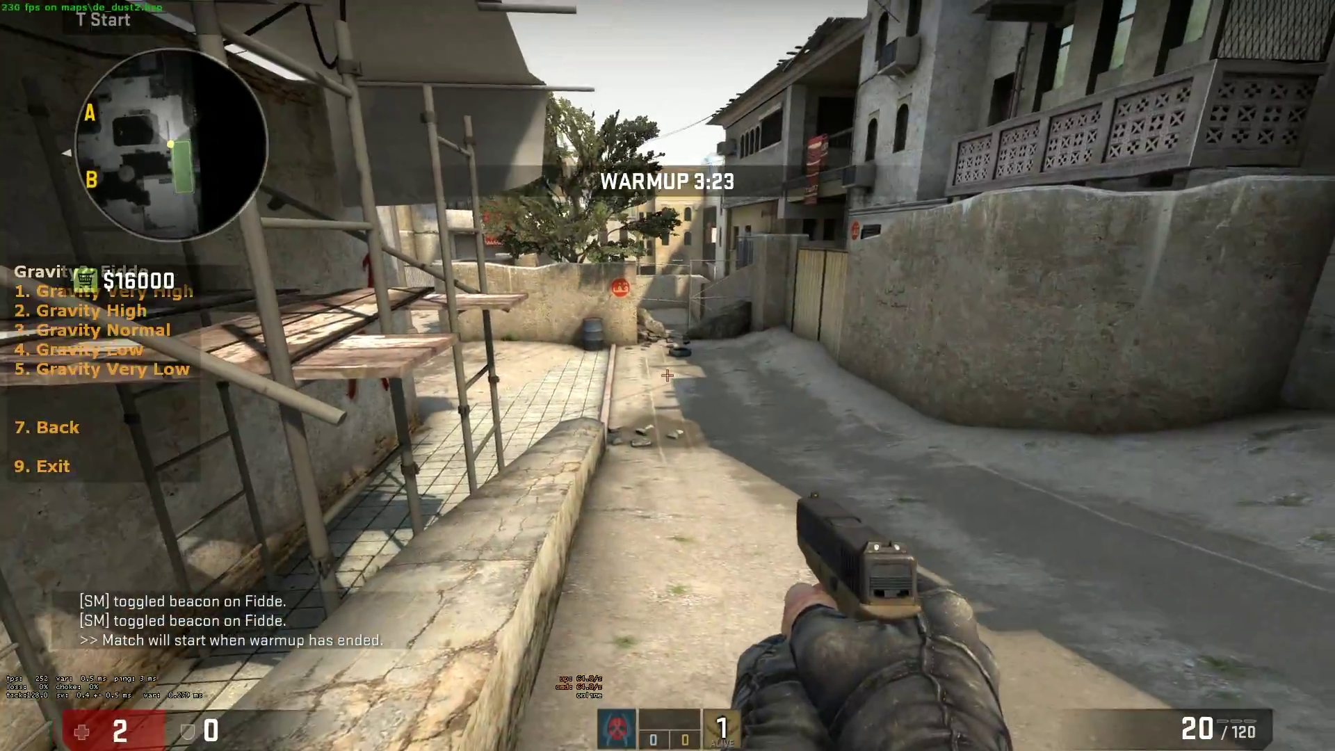
{"action": "key", "text": "4"}
{"action": "key", "text": "1"}
{"action": "key", "text": "7"}
{"action": "key", "text": "4"}
{"action": "key", "text": "1"}
{"action": "key", "text": "1"}
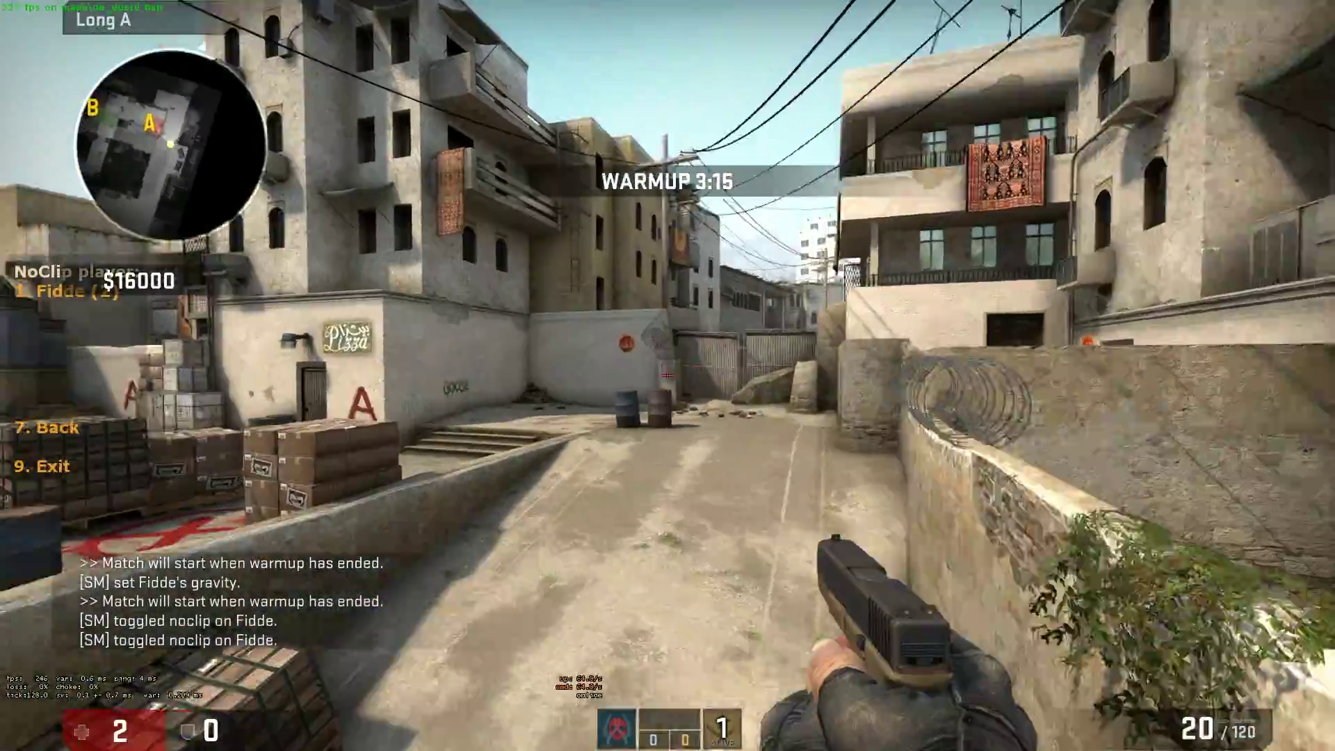
{"action": "key", "text": "7"}
{"action": "key", "text": "5"}
{"action": "key", "text": "7"}
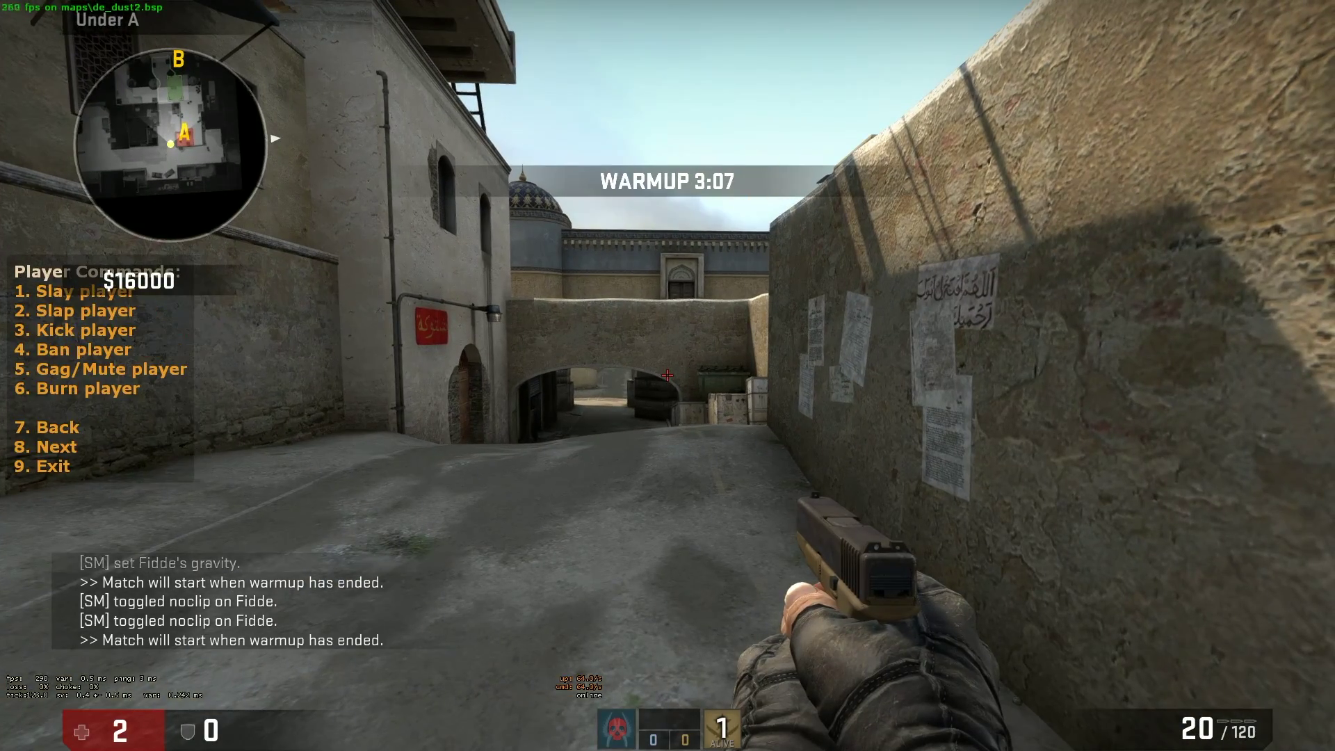